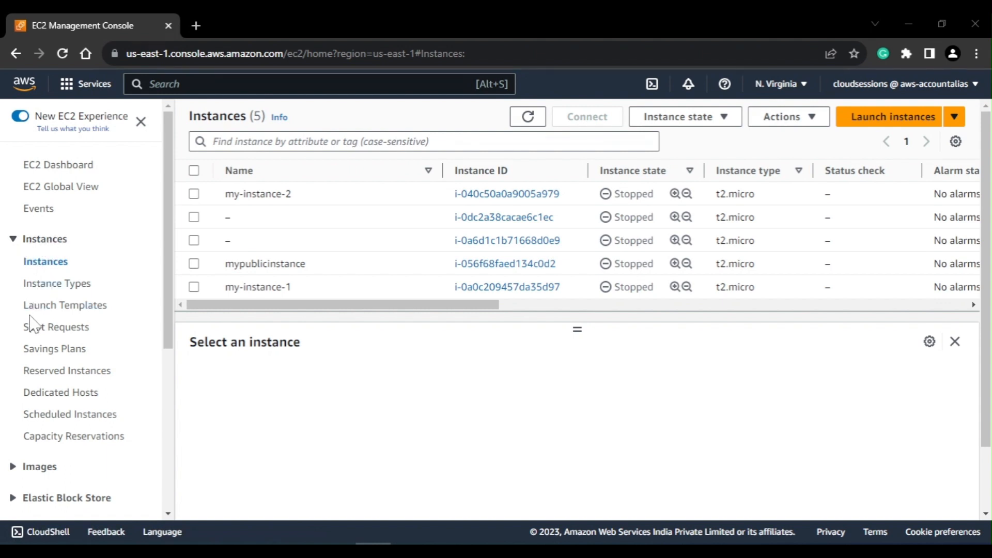
# Start a new EC2 launch template and name it mysessiontemplate.
pyautogui.click(91, 310)
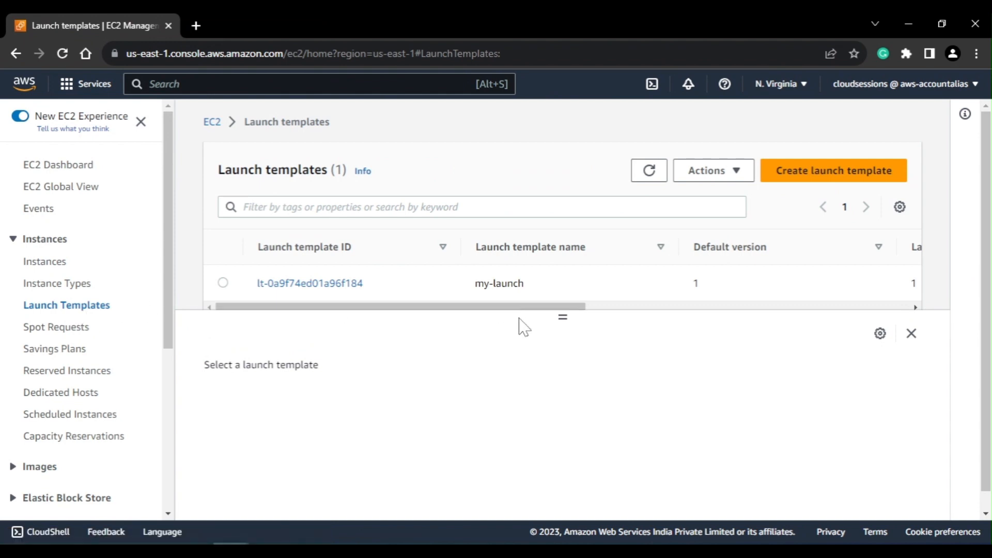
pyautogui.click(813, 175)
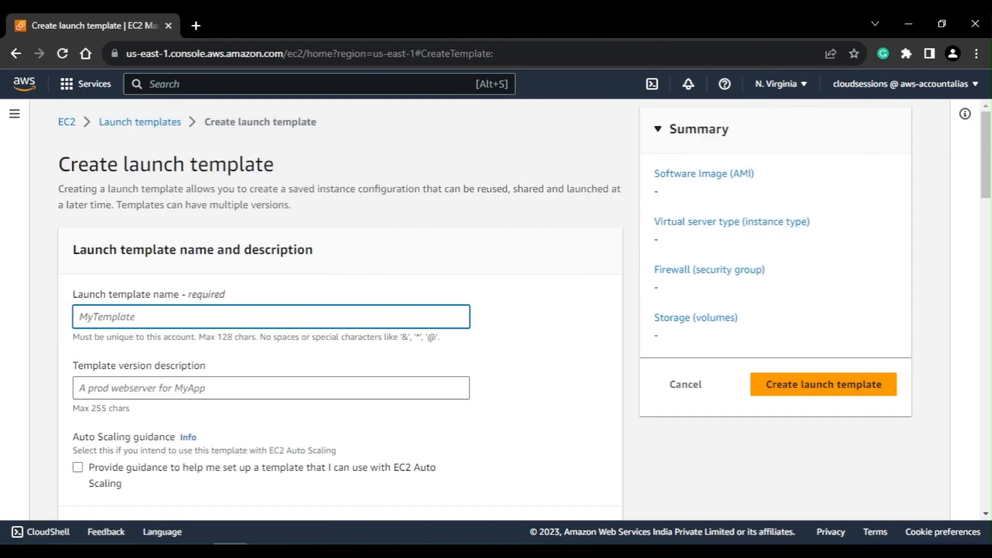
pyautogui.write('mysessiontemplate')
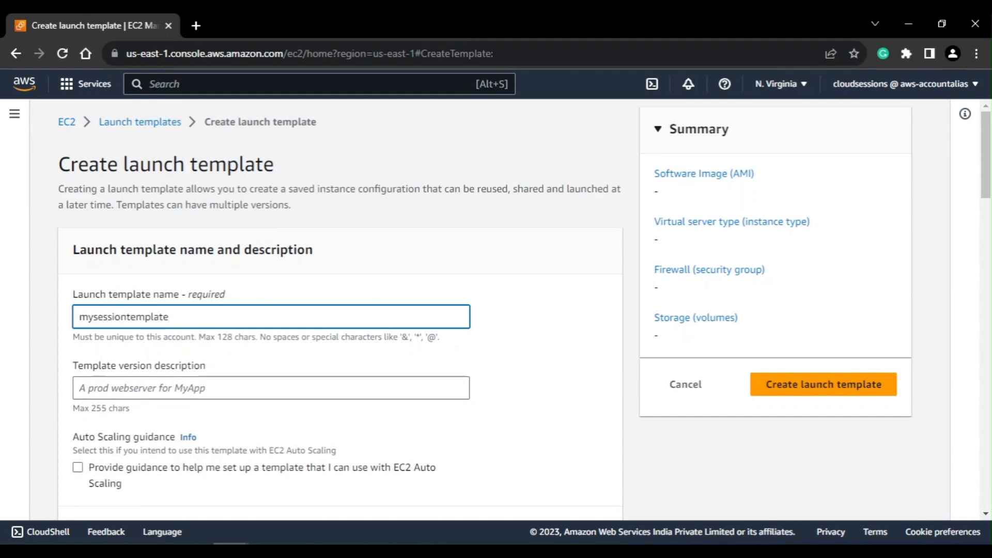
pyautogui.scroll(-4, 122, 328)
pyautogui.scroll(3, 186, 262)
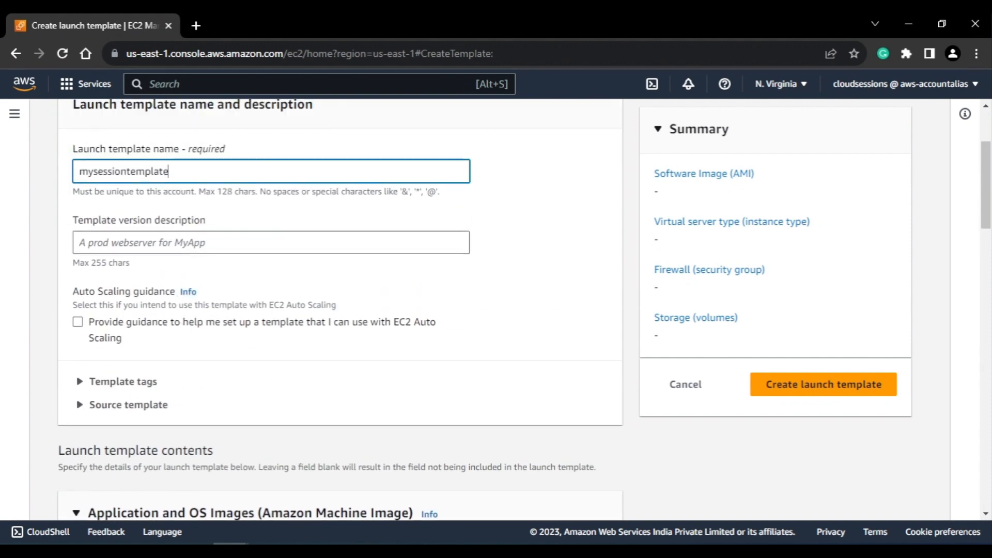
# Enter "This is launch instance" as the template version description.
pyautogui.press('Tab')
pyautogui.write('Thi')
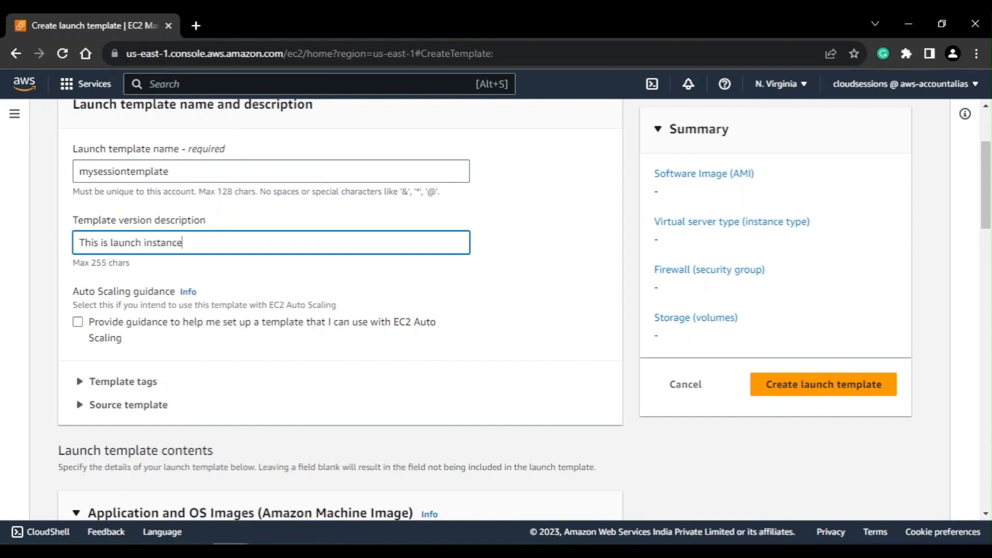
pyautogui.scroll(-3, 222, 248)
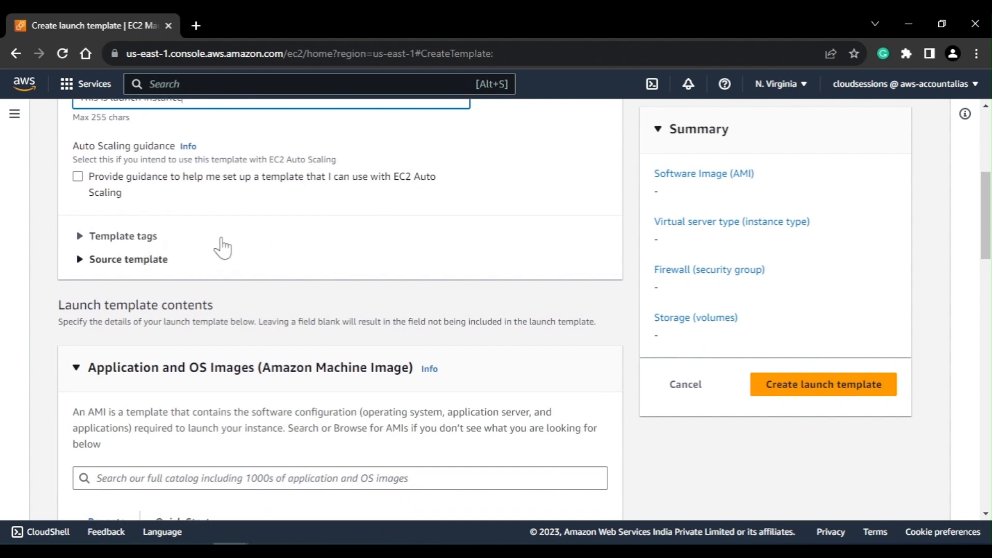
pyautogui.click(166, 247)
pyautogui.click(155, 237)
# Choose the quick-start Amazon Linux image as the launch template's AMI.
pyautogui.scroll(-4, 242, 310)
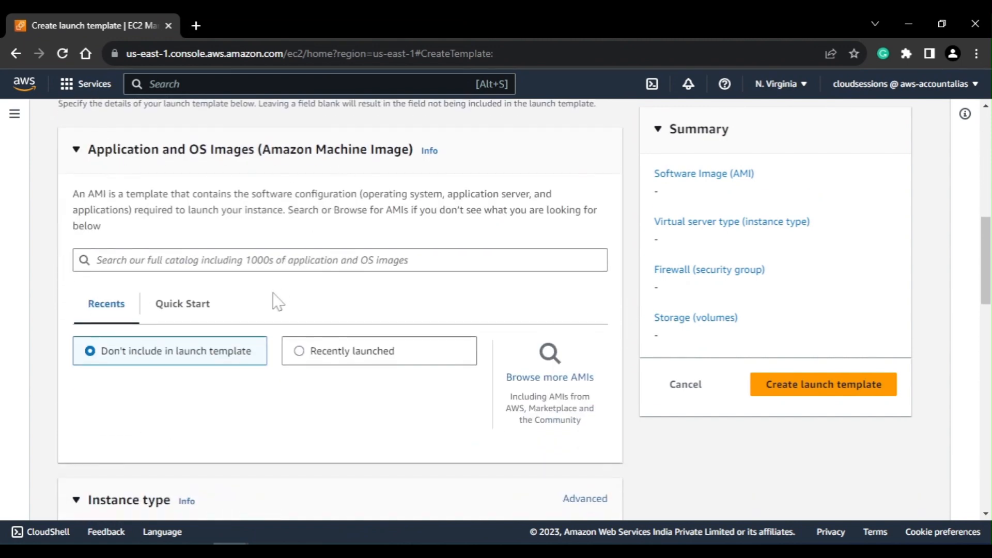
pyautogui.scroll(-3, 258, 297)
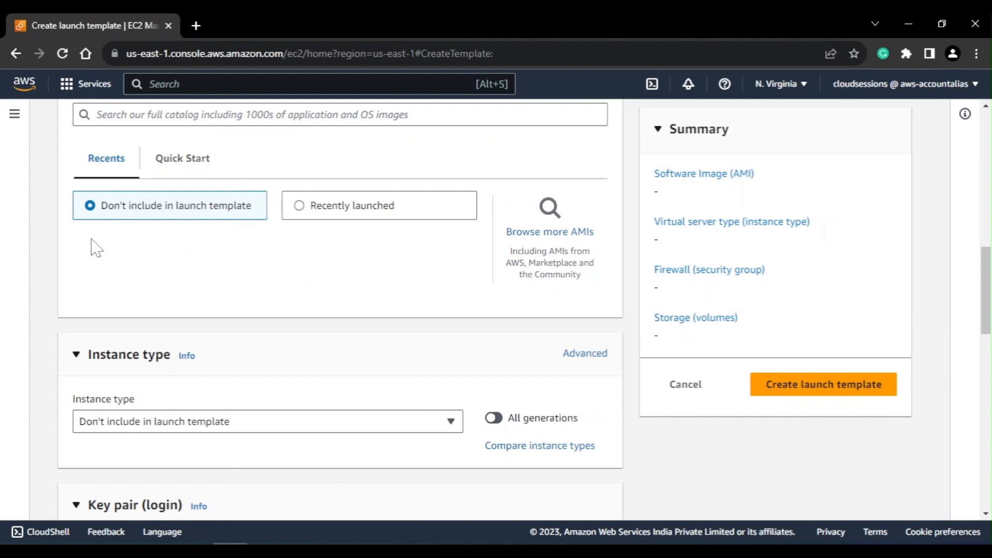
pyautogui.scroll(2, 103, 245)
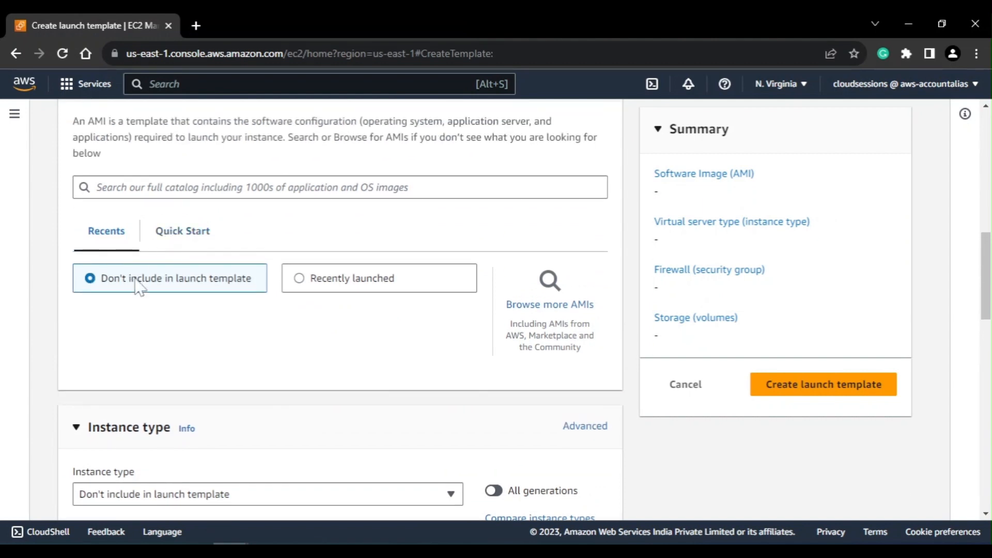
pyautogui.scroll(2, 145, 287)
pyautogui.scroll(-3, 155, 284)
pyautogui.scroll(-2, 158, 287)
pyautogui.scroll(3, 160, 219)
pyautogui.click(189, 237)
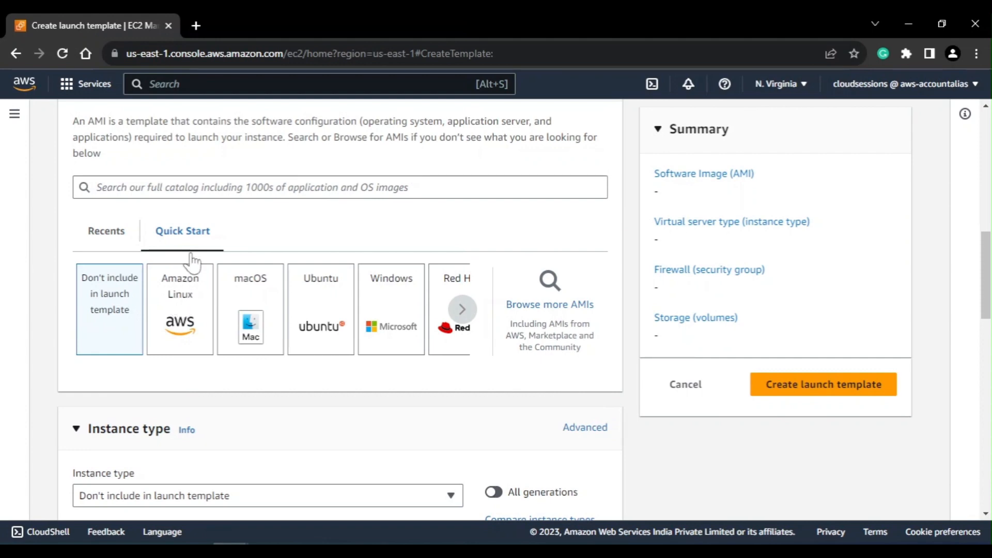
pyautogui.click(167, 302)
pyautogui.moveTo(168, 295); pyautogui.dragTo(170, 278)
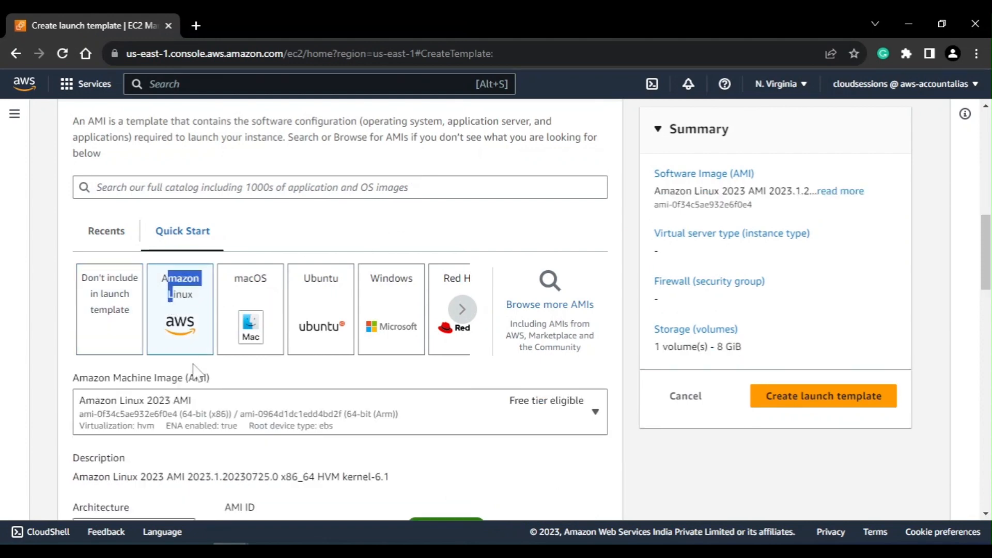
# Set the template's instance type to t2.micro.
pyautogui.scroll(-7, 190, 401)
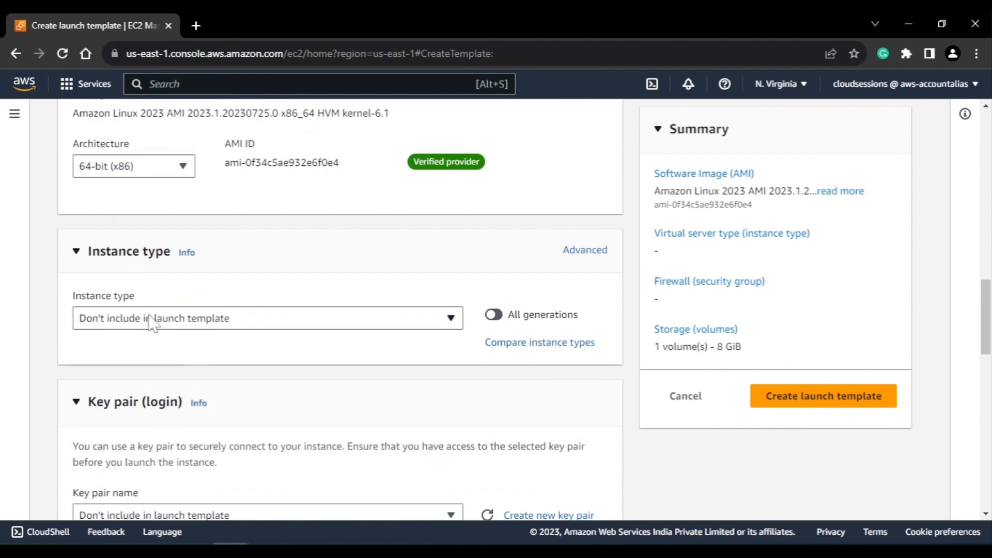
pyautogui.click(153, 323)
pyautogui.click(132, 283)
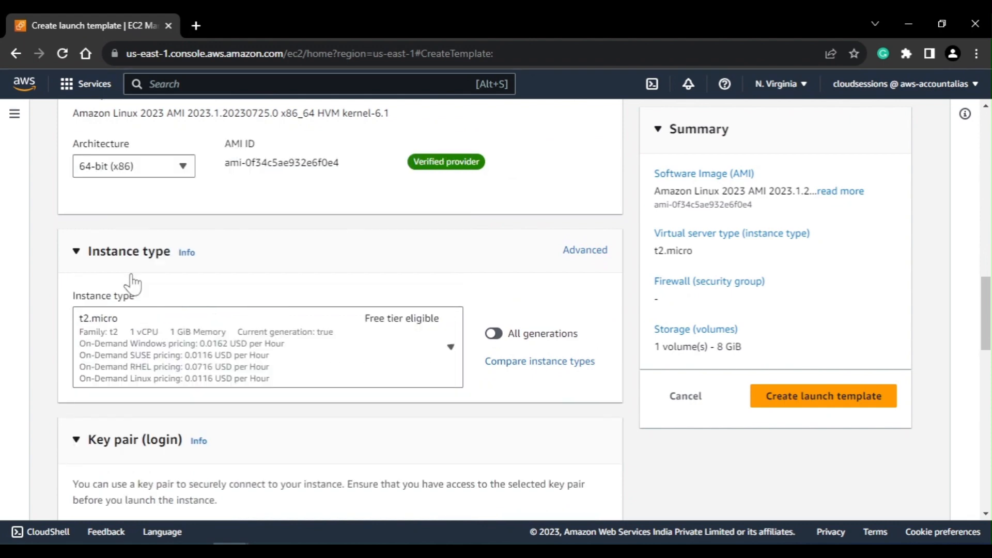
# Assign the existing key pair mykp to the launch template.
pyautogui.scroll(-4, 133, 283)
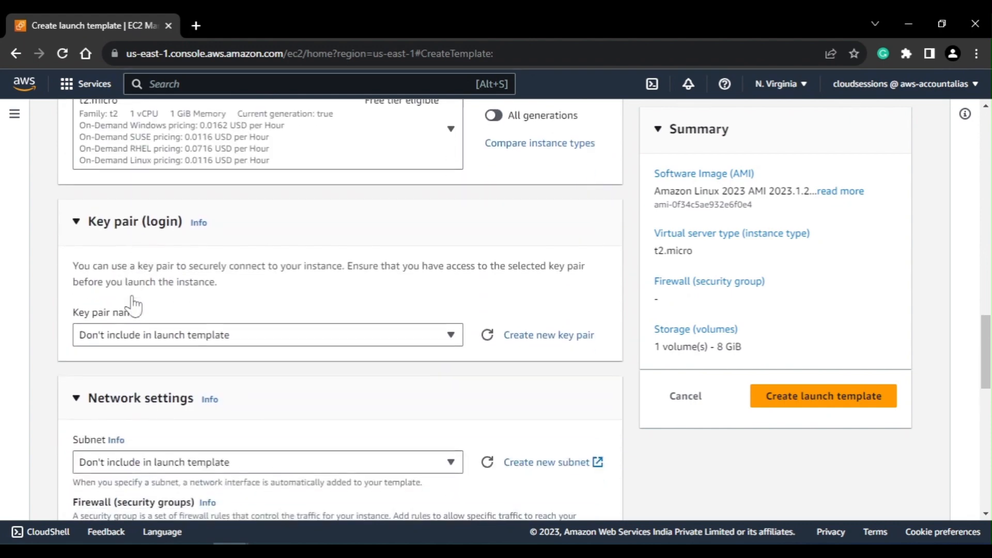
pyautogui.click(146, 334)
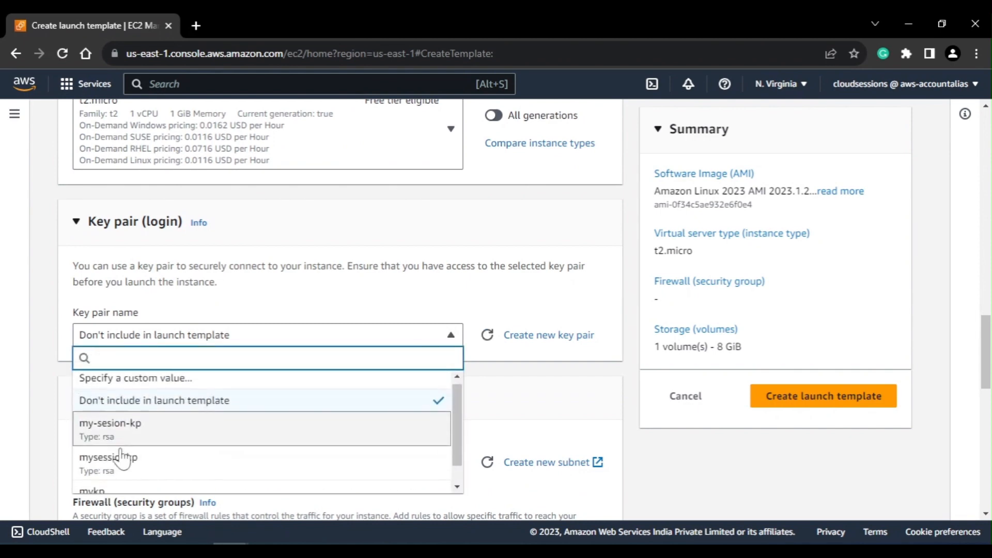
pyautogui.scroll(-1, 112, 476)
pyautogui.click(105, 470)
# Select my-public-subnet-2 as the subnet in the template's network settings.
pyautogui.scroll(-4, 301, 280)
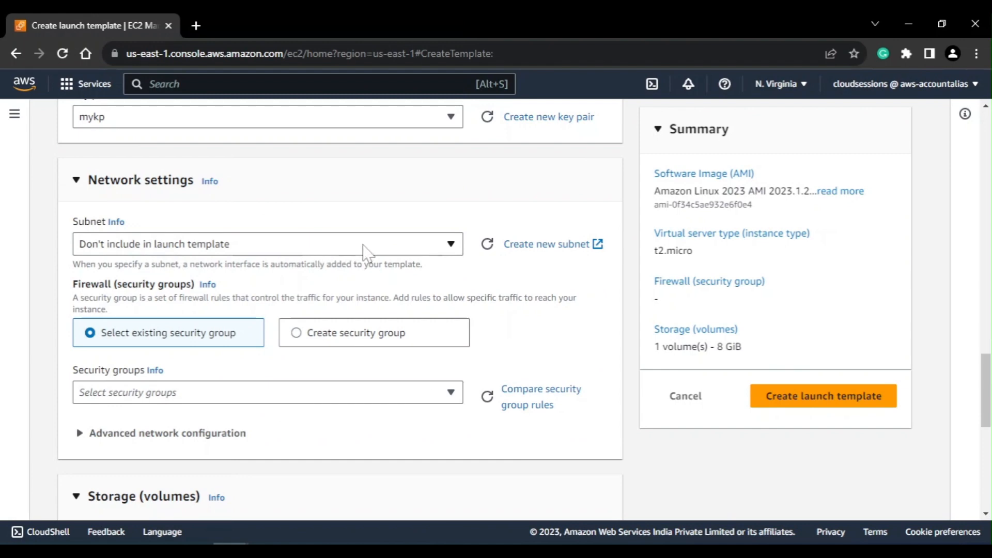
pyautogui.click(364, 246)
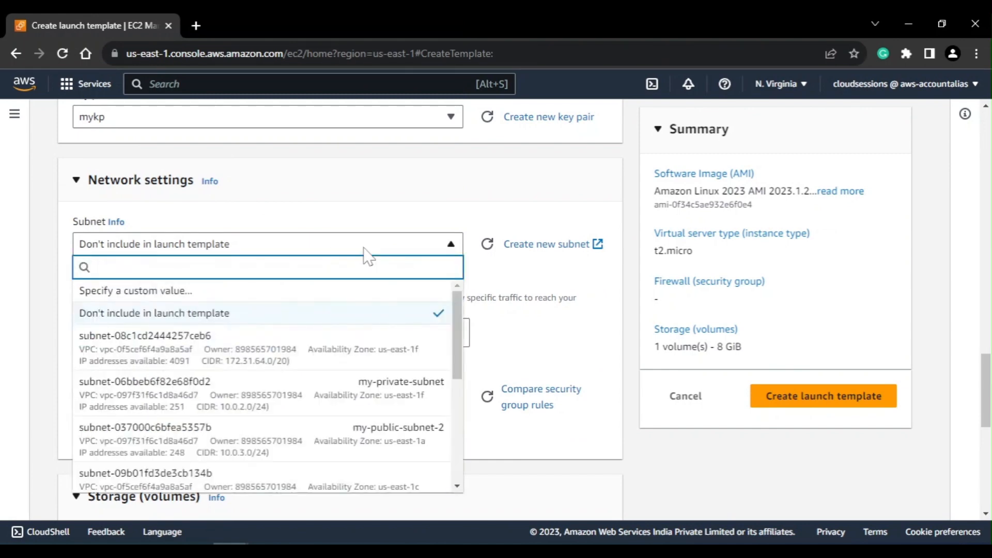
pyautogui.click(378, 227)
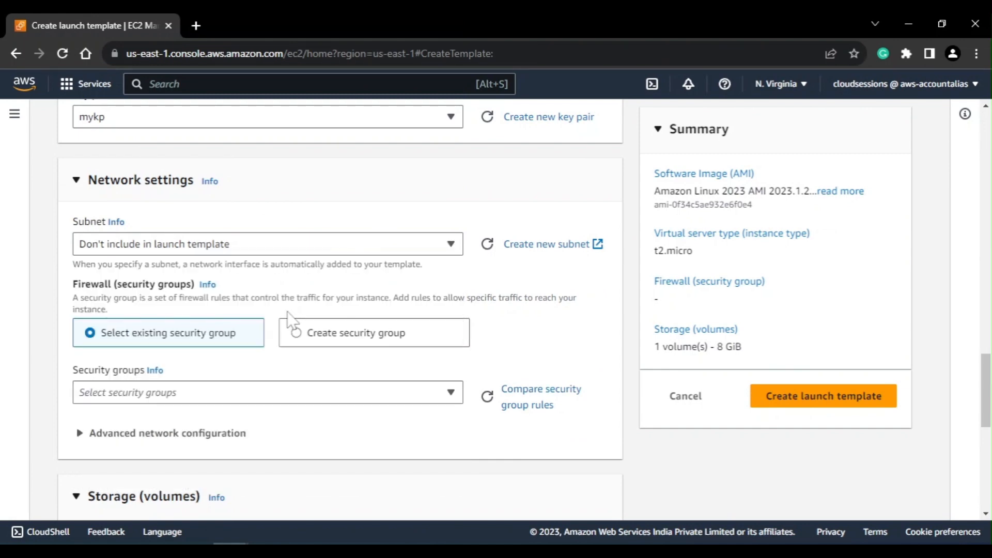
pyautogui.click(339, 249)
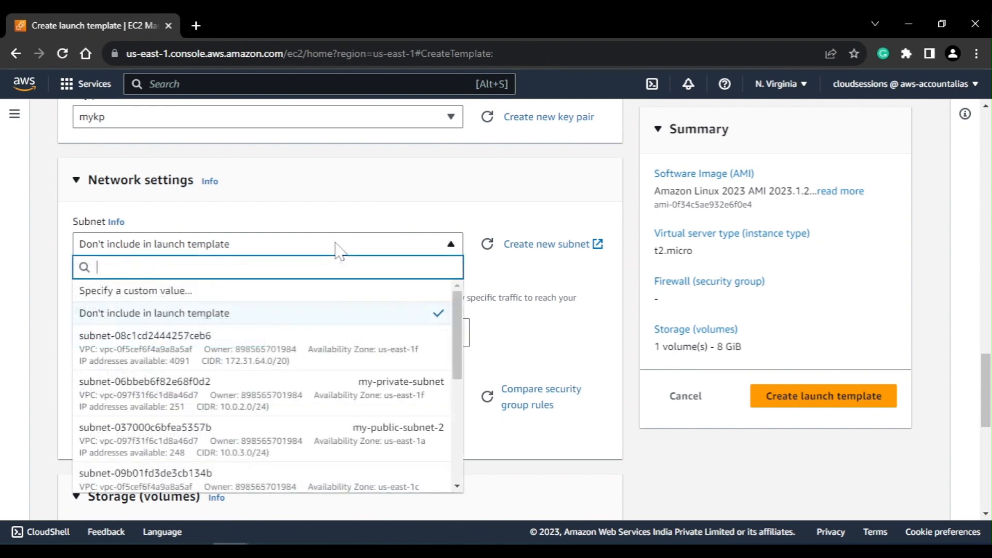
pyautogui.scroll(-1, 271, 381)
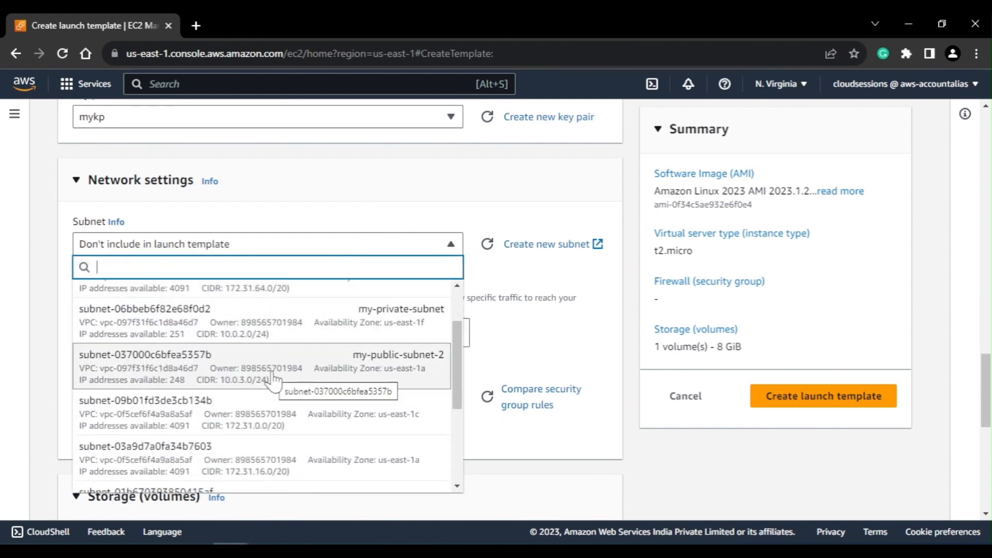
pyautogui.click(273, 381)
# Choose to create a new security group for the template and name it mysessionfg.
pyautogui.scroll(-2, 330, 305)
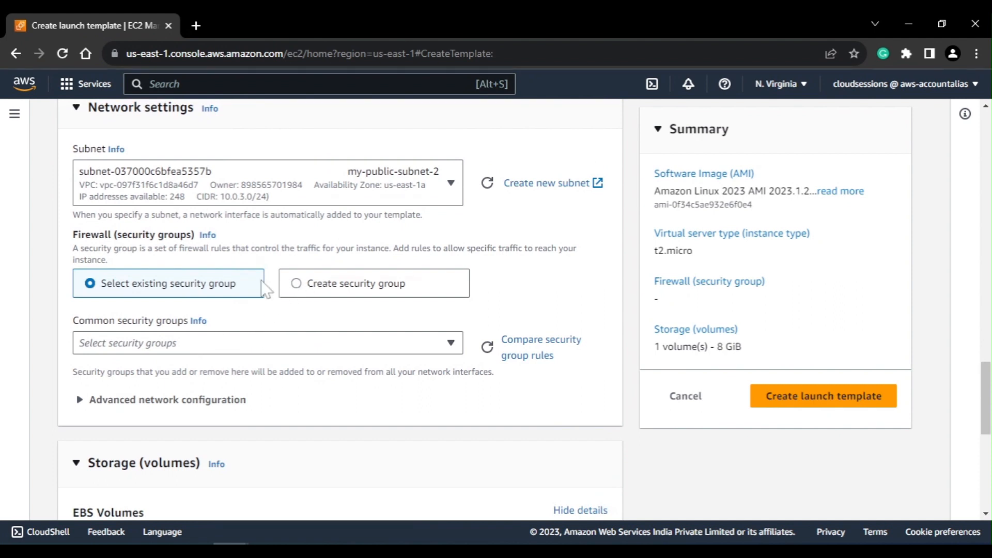
pyautogui.click(297, 287)
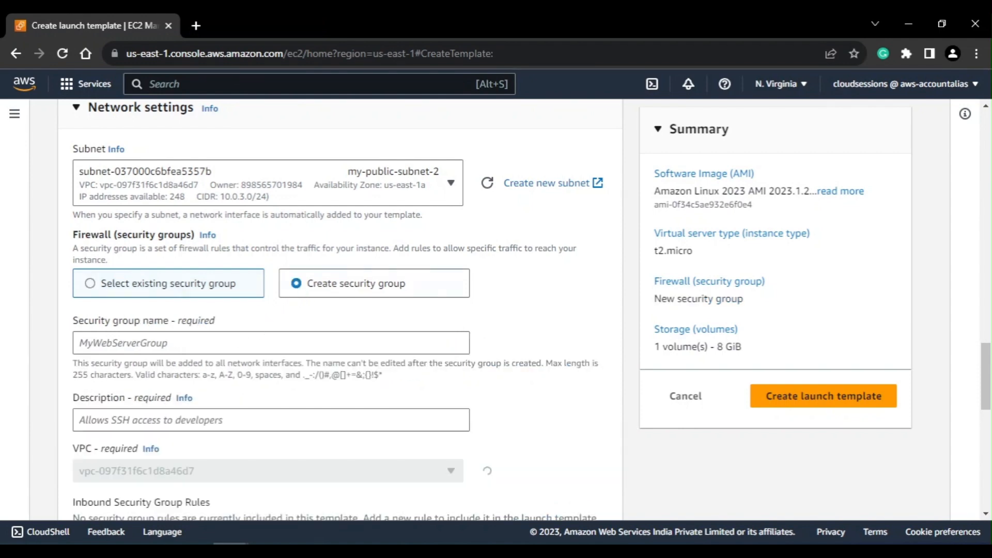
pyautogui.scroll(-2, 297, 287)
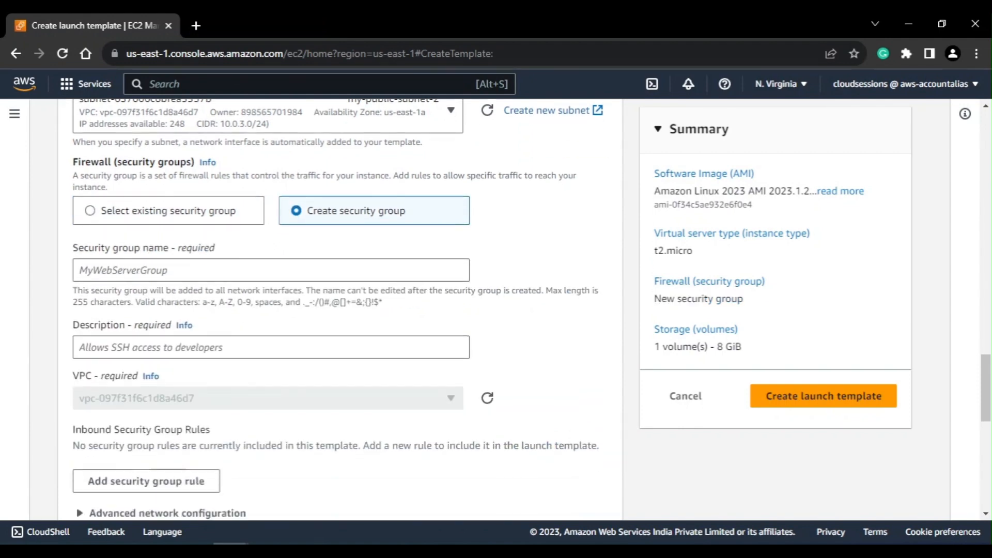
pyautogui.click(176, 277)
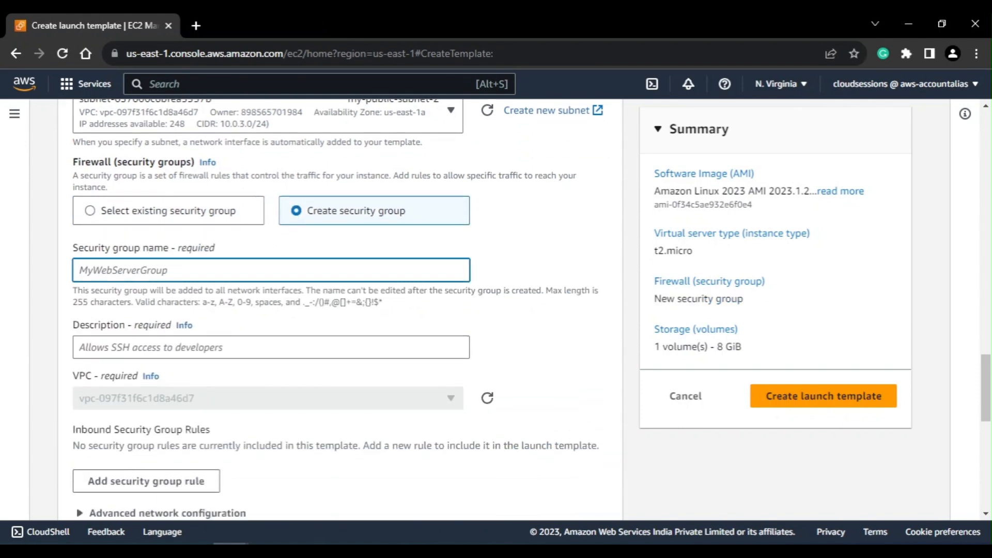
pyautogui.write('mysessionfg')
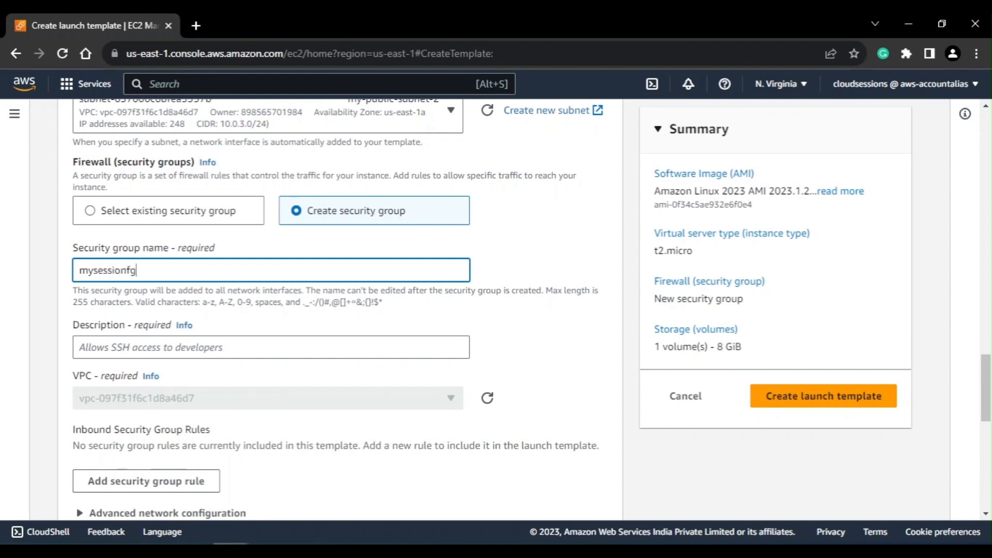
# Add an inbound security group rule of type ssh with the source type Anywhere.
pyautogui.scroll(-4, 173, 291)
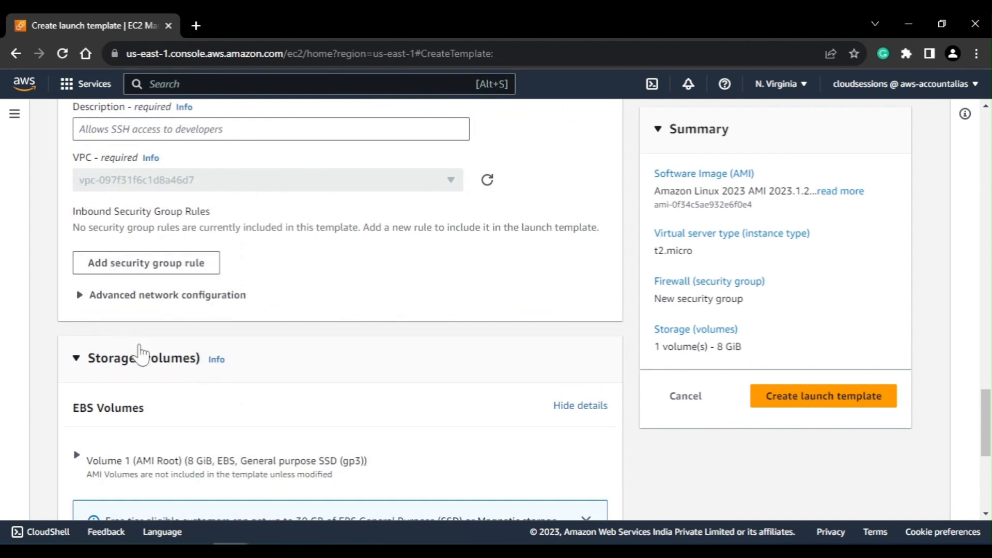
pyautogui.click(98, 274)
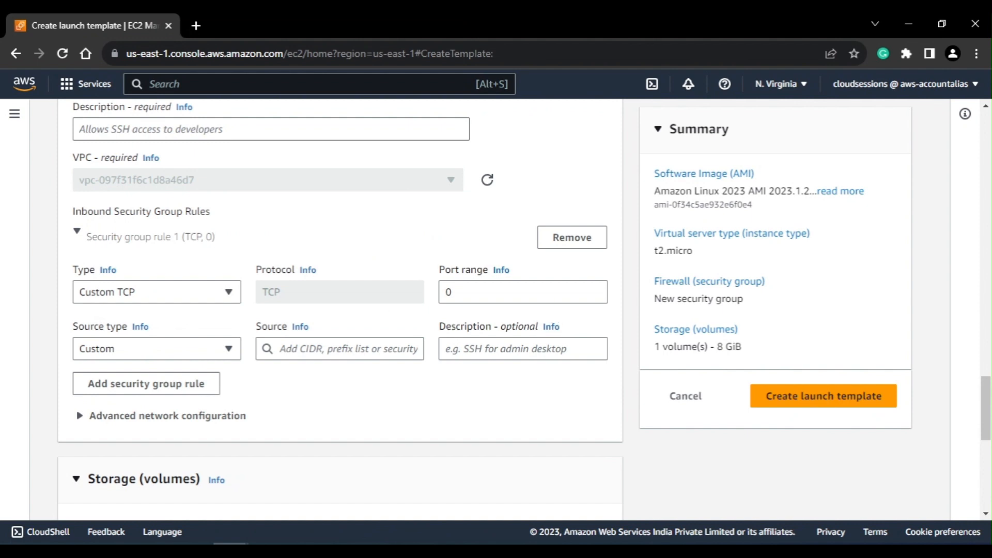
pyautogui.click(137, 294)
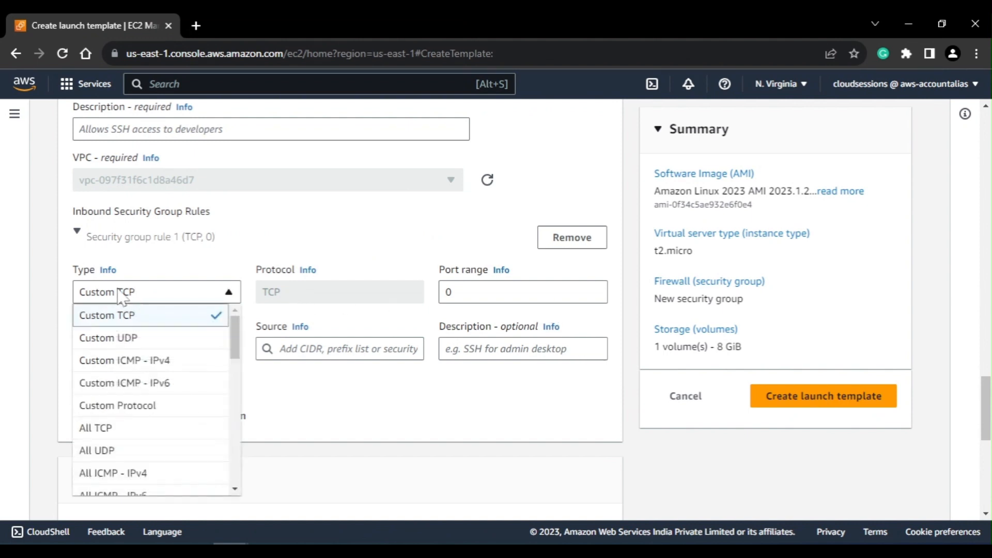
pyautogui.scroll(-3, 160, 434)
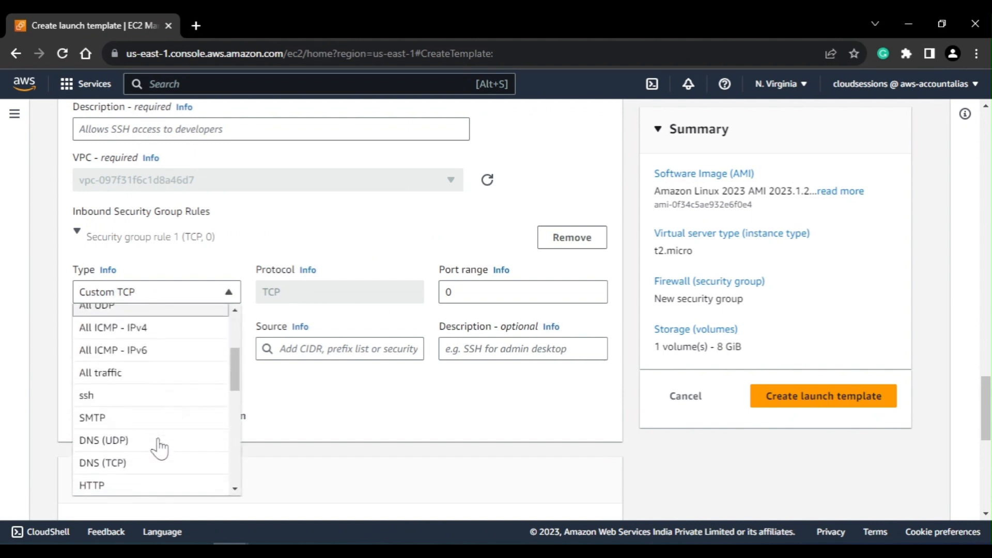
pyautogui.click(75, 395)
pyautogui.click(118, 361)
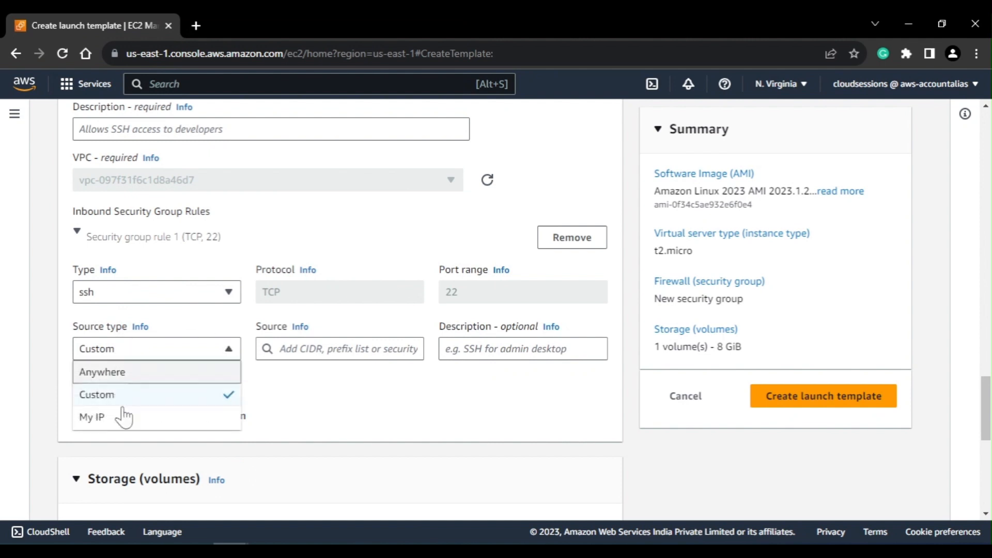
pyautogui.click(119, 370)
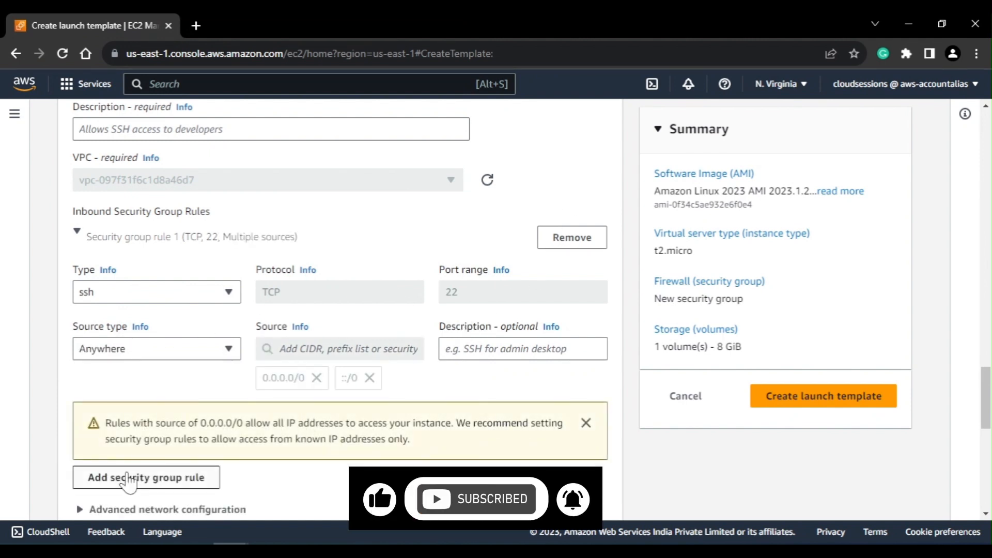
# Add a second inbound security group rule of type HTTP with the source type Anywhere.
pyautogui.click(155, 478)
pyautogui.scroll(-3, 152, 434)
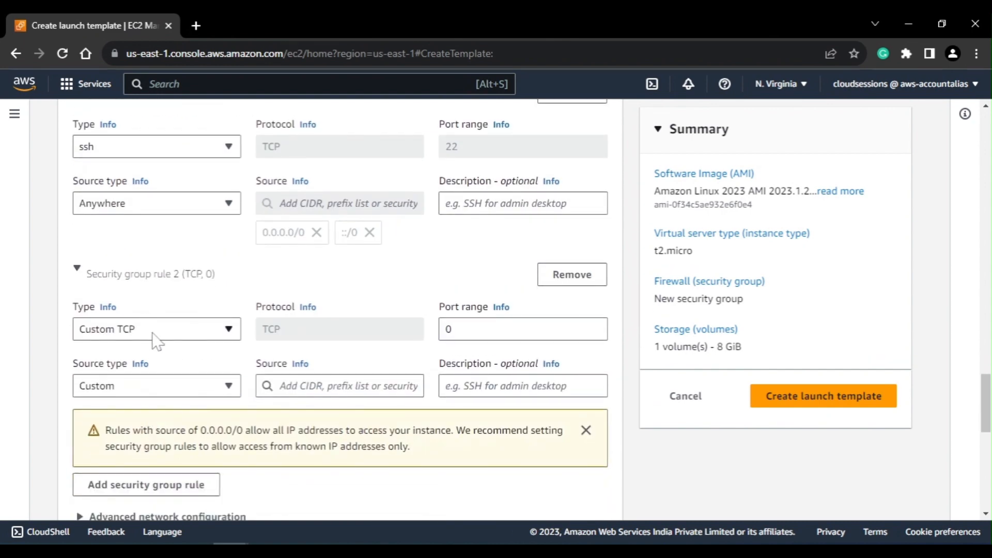
pyautogui.click(155, 333)
pyautogui.scroll(-2, 148, 287)
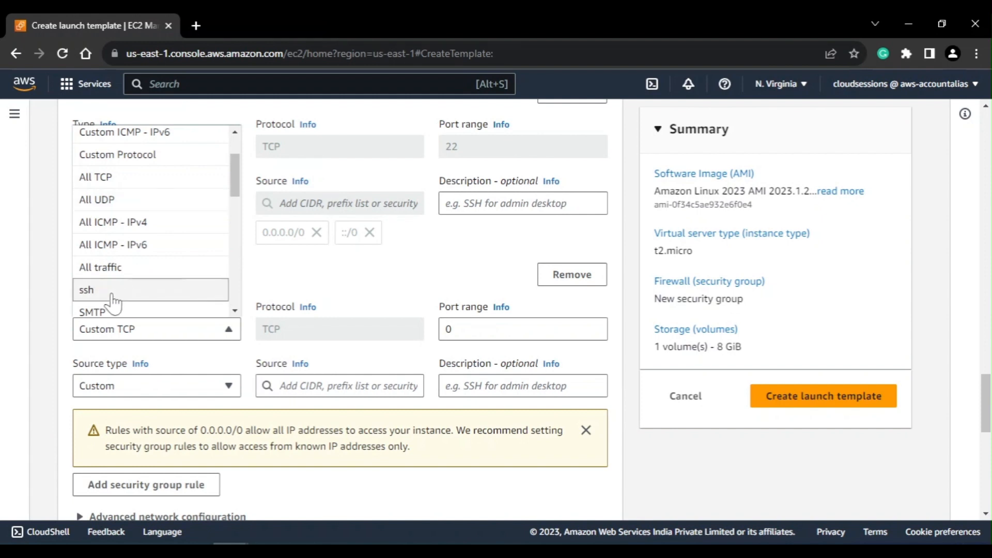
pyautogui.scroll(-3, 112, 302)
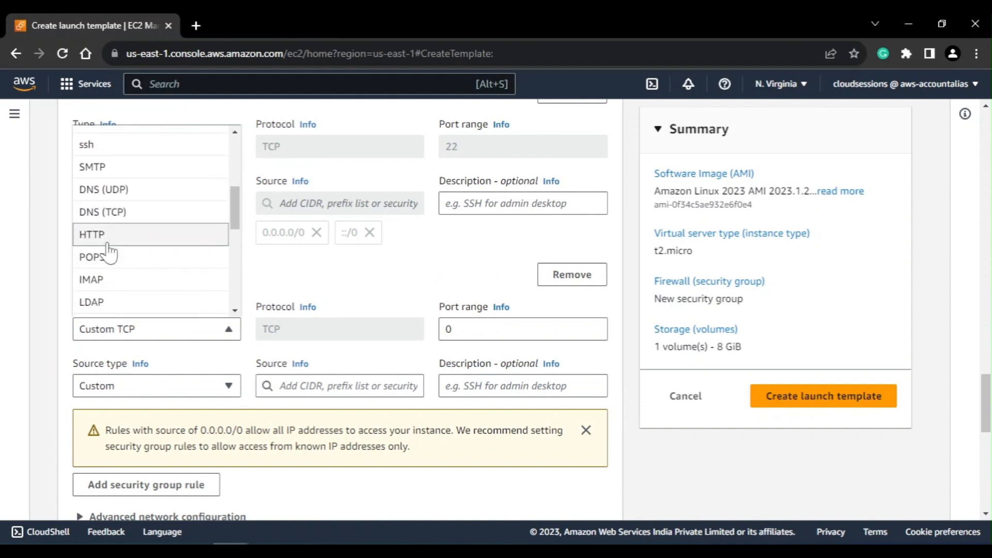
pyautogui.click(106, 235)
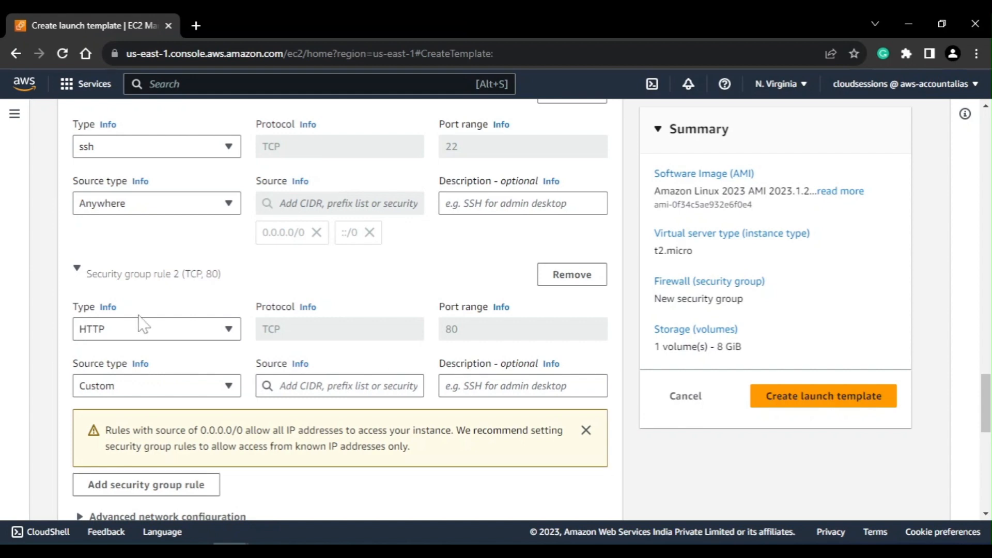
pyautogui.click(157, 388)
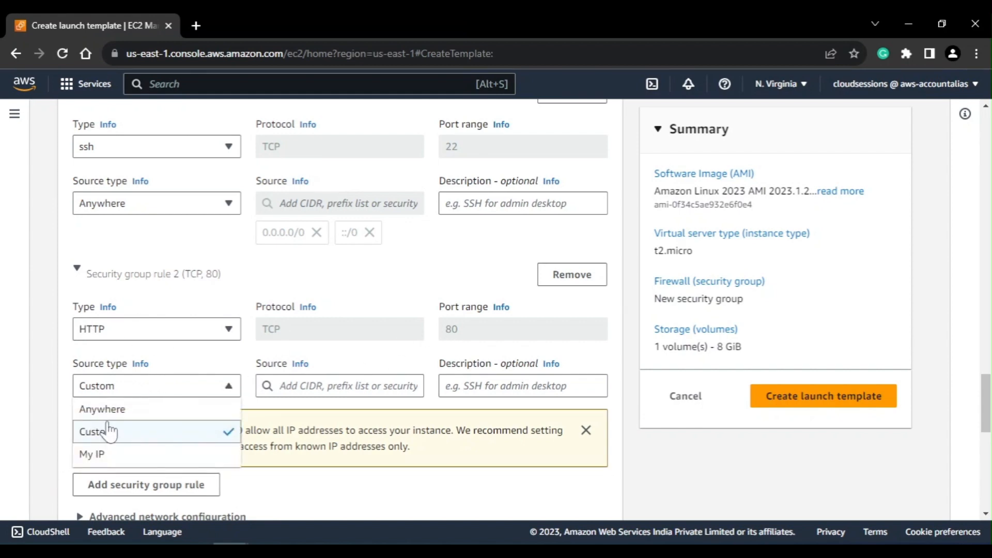
pyautogui.click(165, 410)
# Enter a #!/bin/bash user data script running yum install httpd -y, service httpd start and echo "<h1>$(hostname)</h1/>" > /var/www/html/index.html in the advanced details.
pyautogui.scroll(-6, 178, 414)
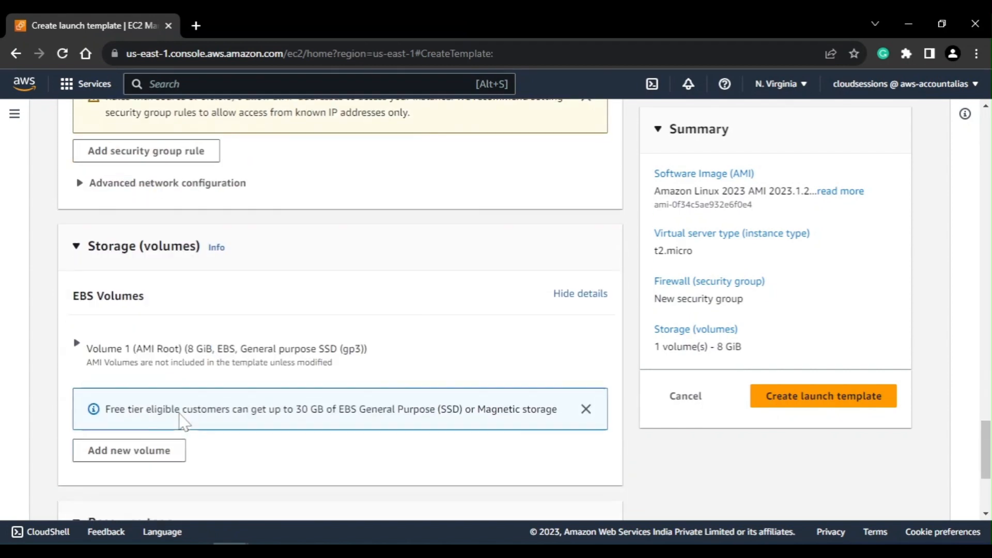
pyautogui.scroll(-4, 170, 450)
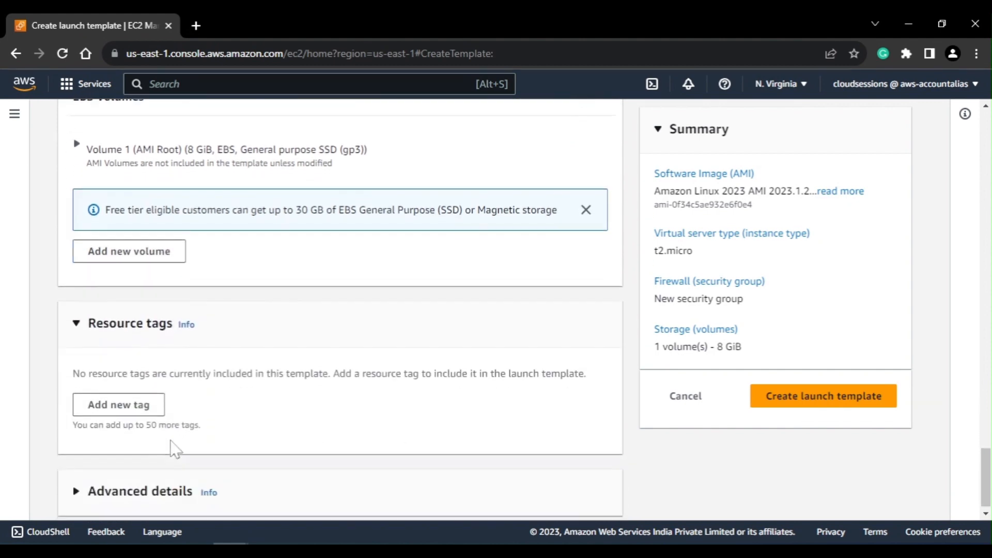
pyautogui.scroll(-1, 176, 448)
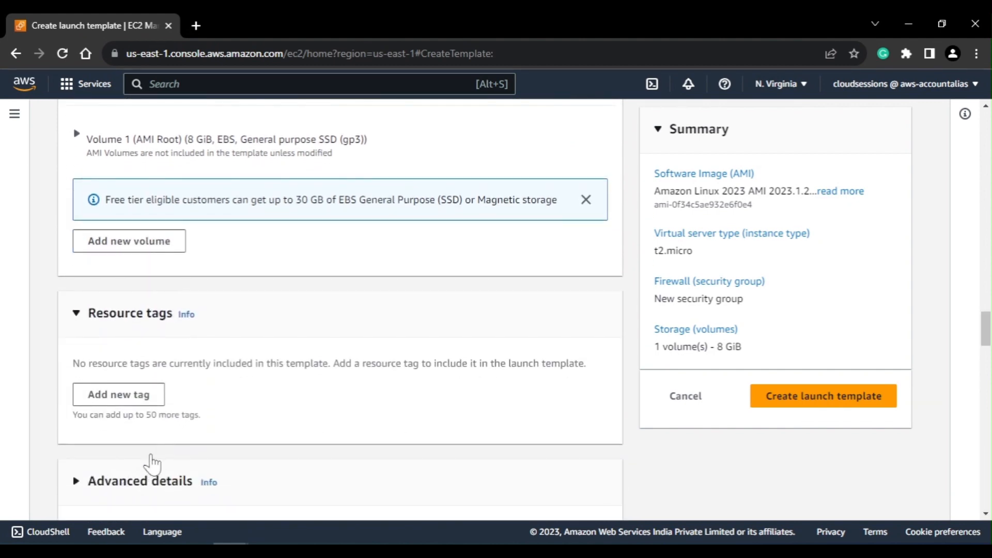
pyautogui.click(80, 480)
pyautogui.scroll(-10, 155, 463)
pyautogui.scroll(-8, 166, 451)
pyautogui.click(167, 444)
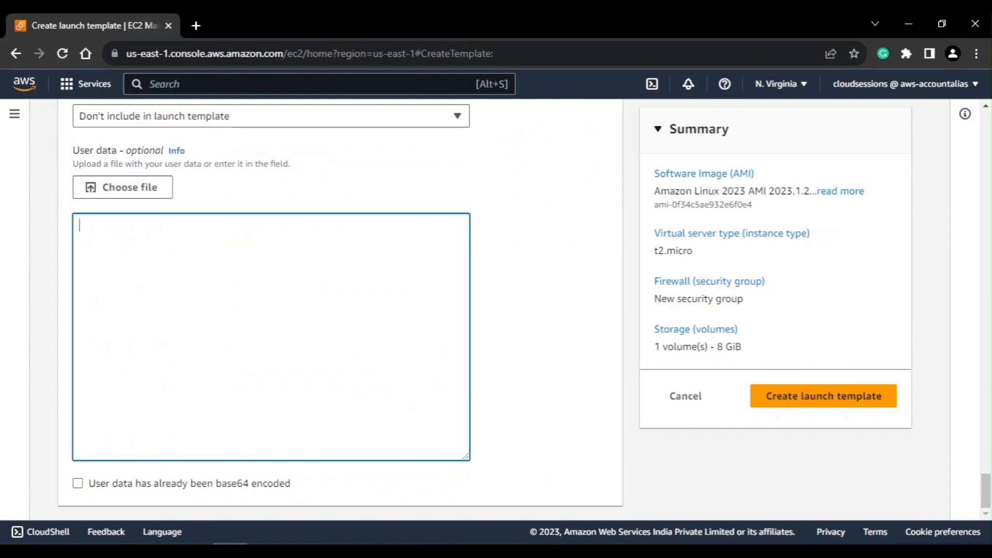
pyautogui.hotkey('alt', 'Tab')
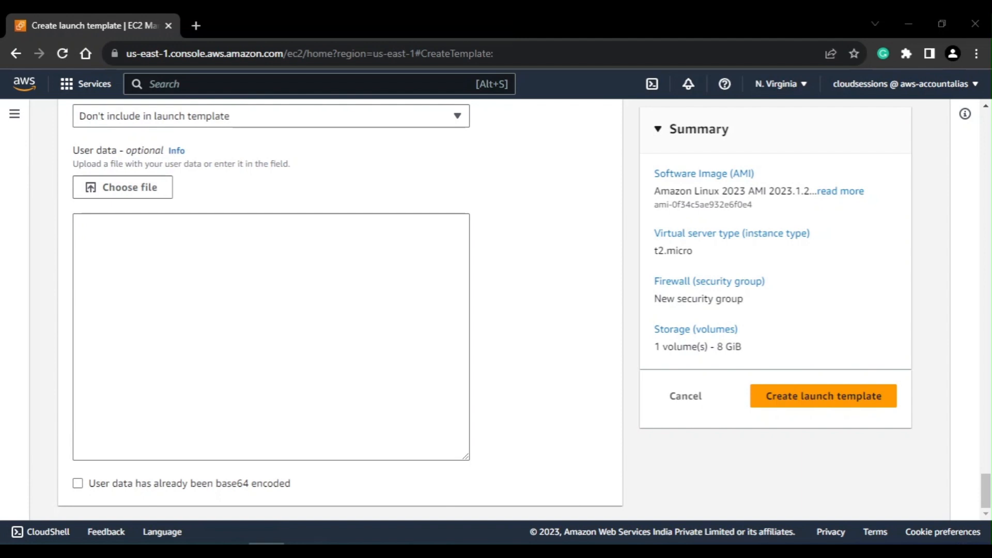
pyautogui.hotkey('alt', 'Tab')
pyautogui.write('#!/bin/bash yum install httpd -y service httpd start echo "<h1>$(hostname)</h1/>" > /var/www/html/index.html')
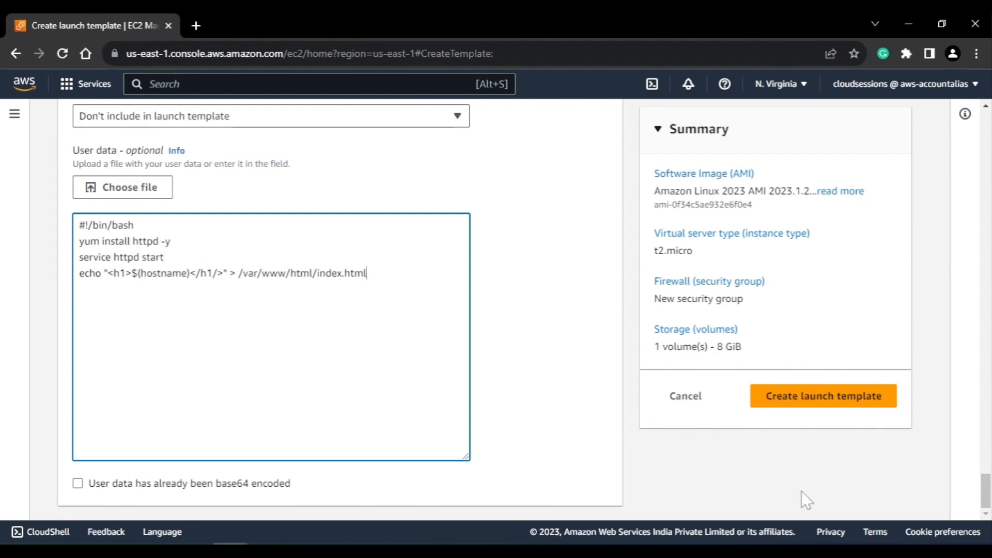
# Set the security group description to "this is port 22, 80 allow sg" and create the launch template.
pyautogui.scroll(8, 661, 298)
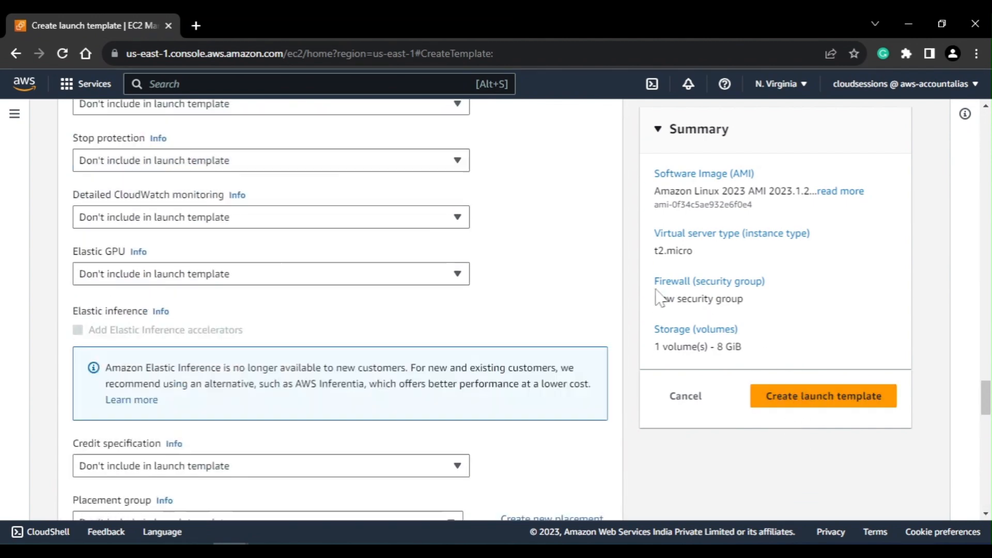
pyautogui.scroll(12, 661, 299)
pyautogui.scroll(3, 134, 320)
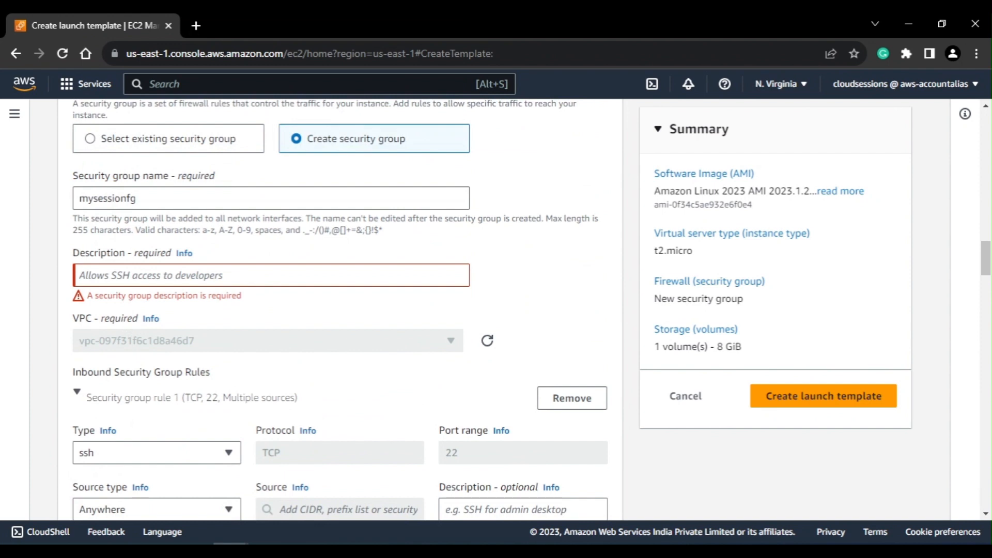
pyautogui.click(134, 276)
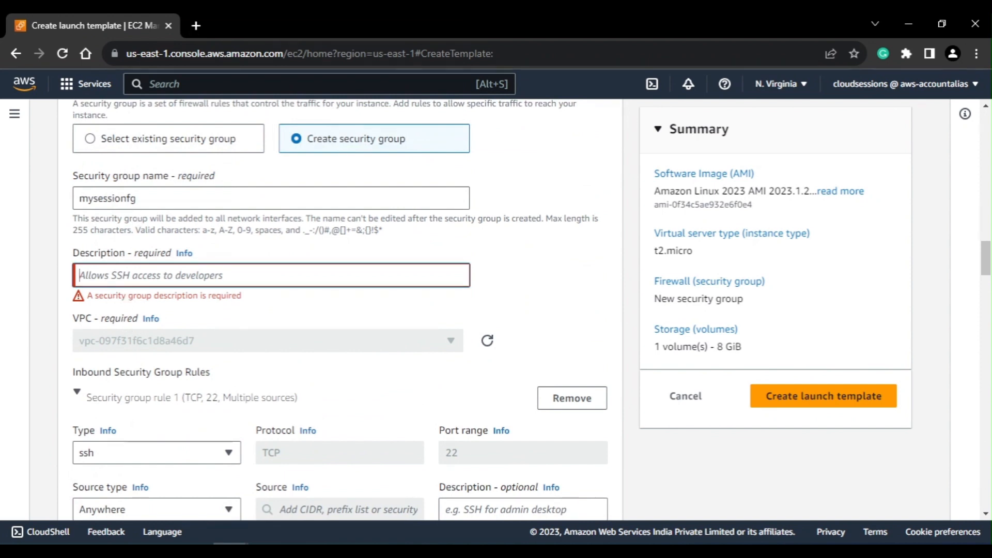
pyautogui.write('this is port 22, 80 allow sg')
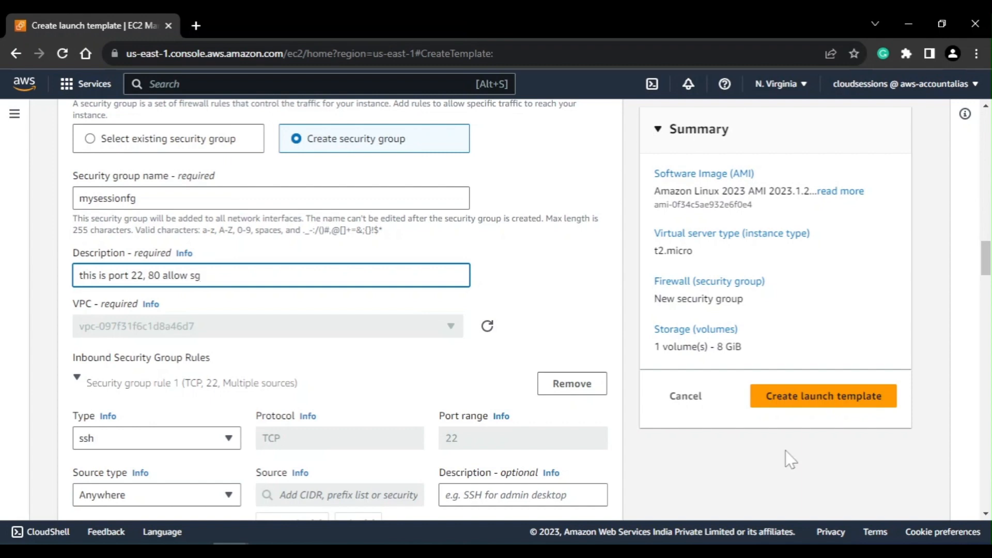
pyautogui.click(801, 402)
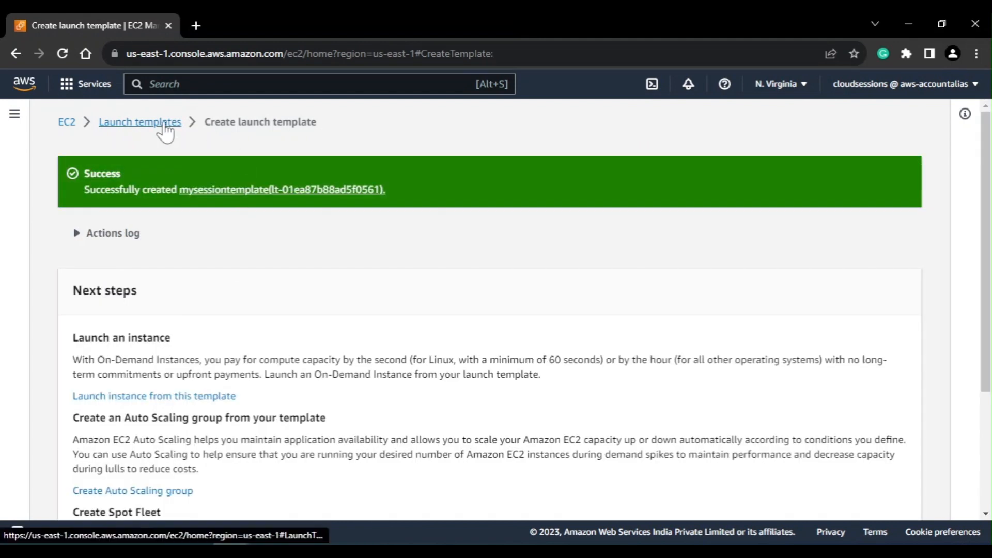
# Open mysessiontemplate from the launch templates list and examine its instance details and versions.
pyautogui.click(163, 124)
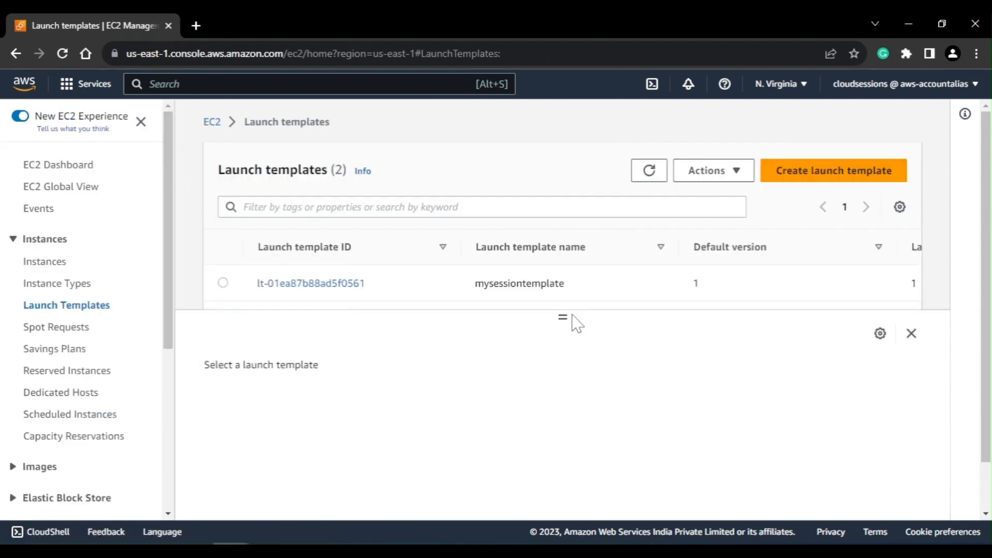
pyautogui.moveTo(563, 317); pyautogui.dragTo(564, 404)
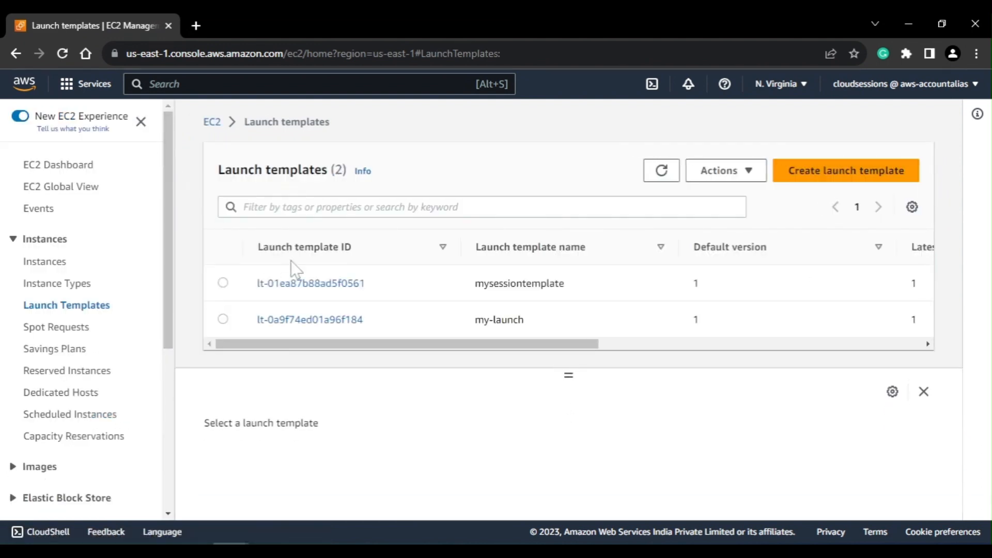
pyautogui.click(287, 283)
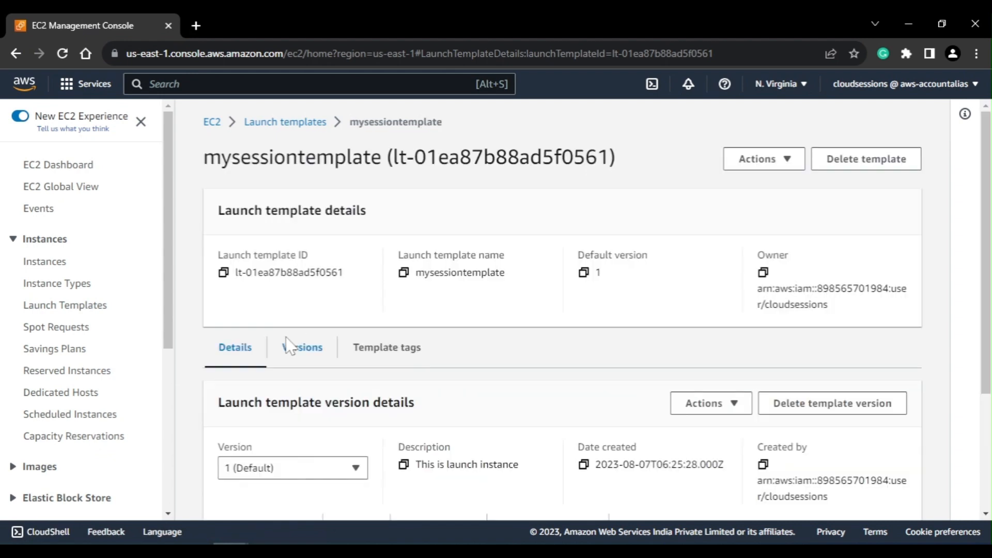
pyautogui.scroll(-2, 321, 326)
pyautogui.scroll(-2, 418, 371)
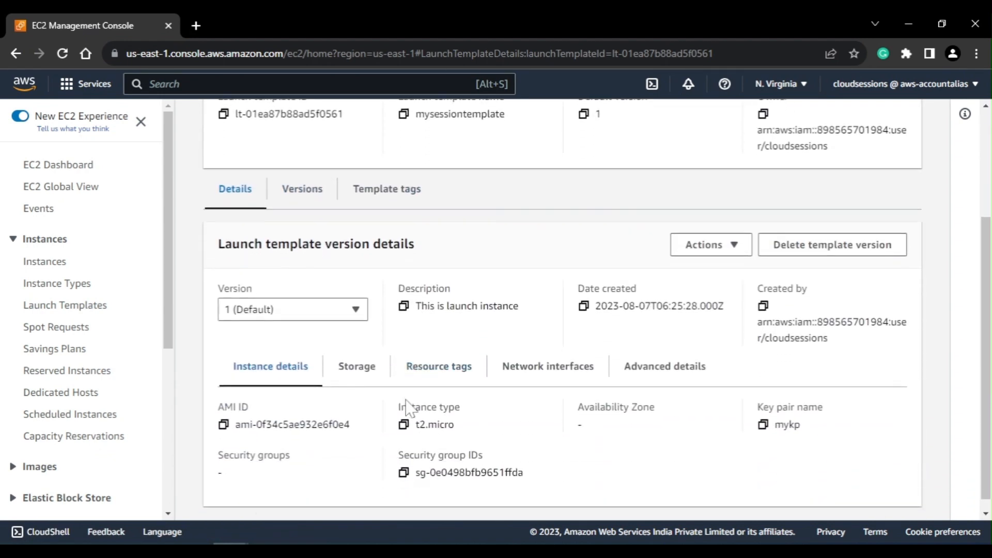
pyautogui.scroll(1, 238, 374)
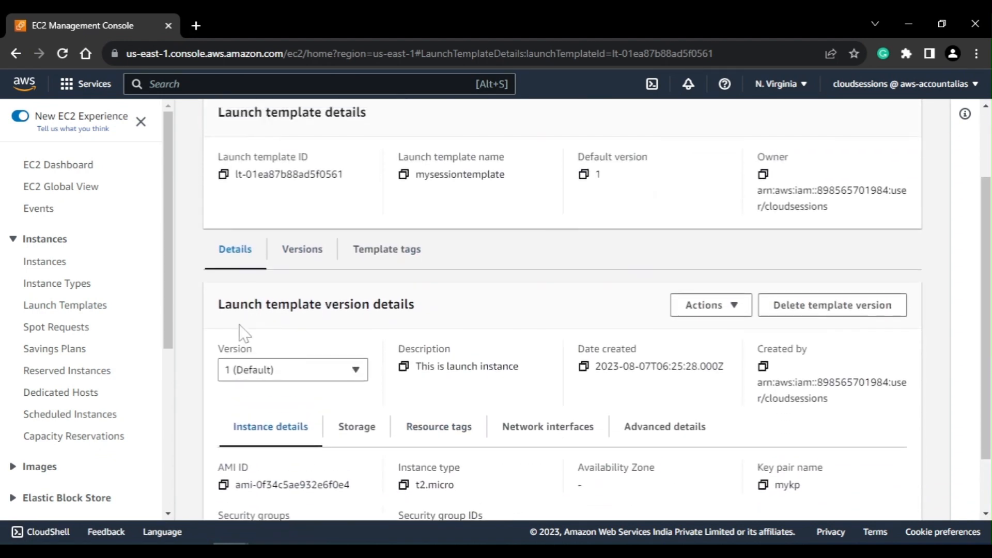
pyautogui.click(286, 261)
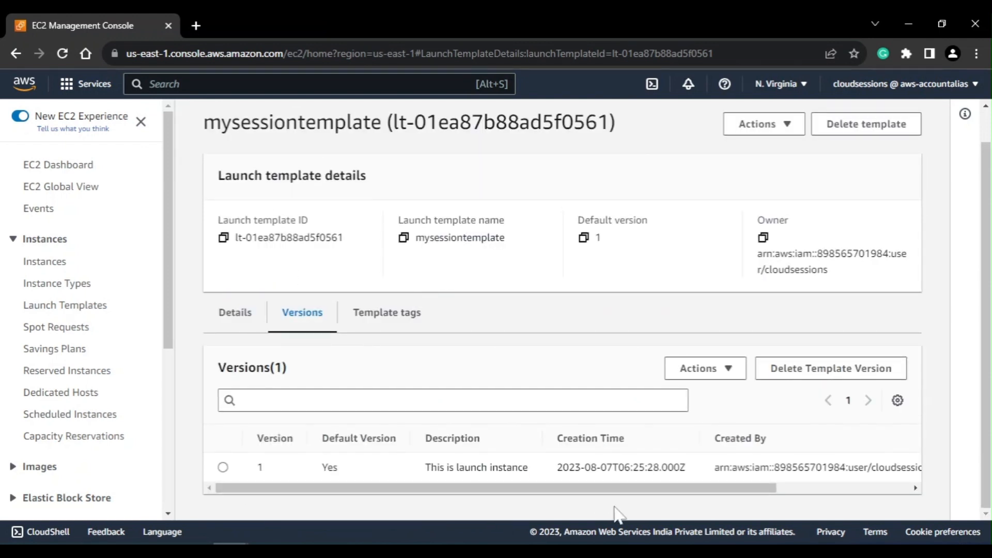
pyautogui.scroll(1, 289, 351)
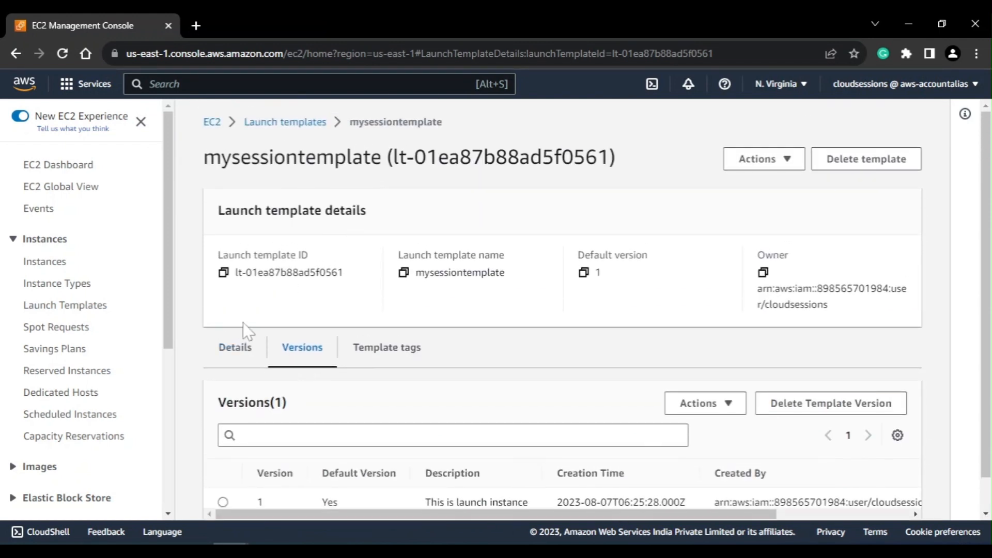
# Return to the launch templates list and start launching an instance from mysessiontemplate.
pyautogui.click(300, 124)
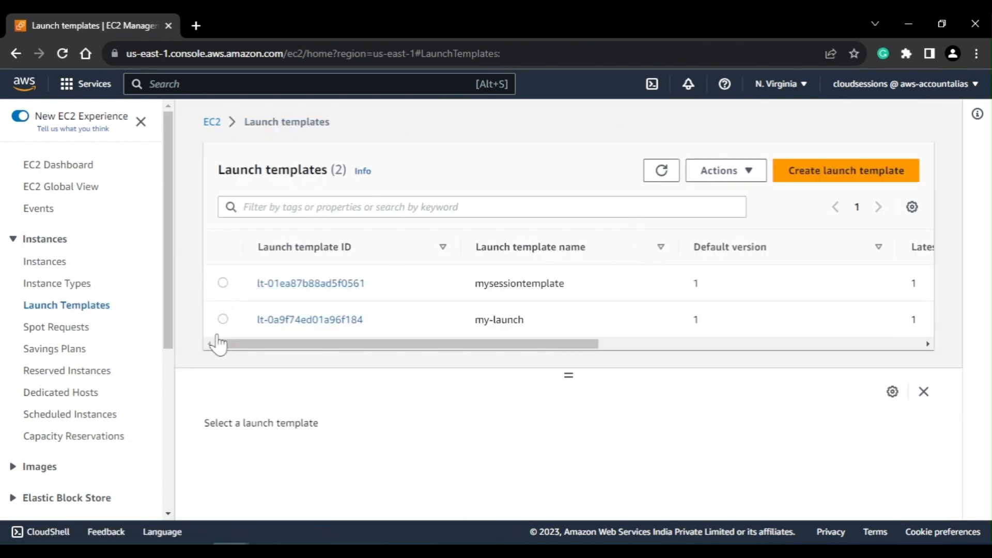
pyautogui.click(221, 289)
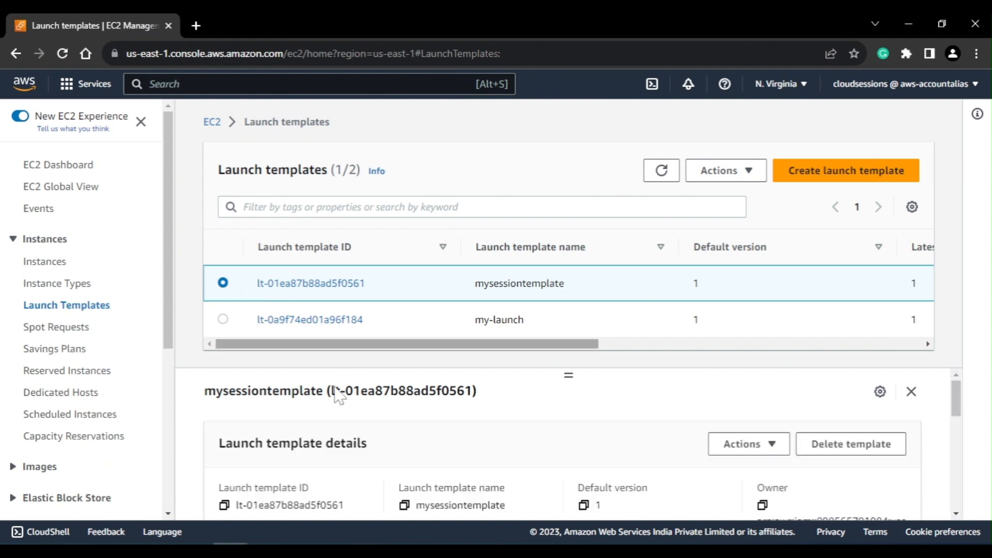
pyautogui.click(723, 170)
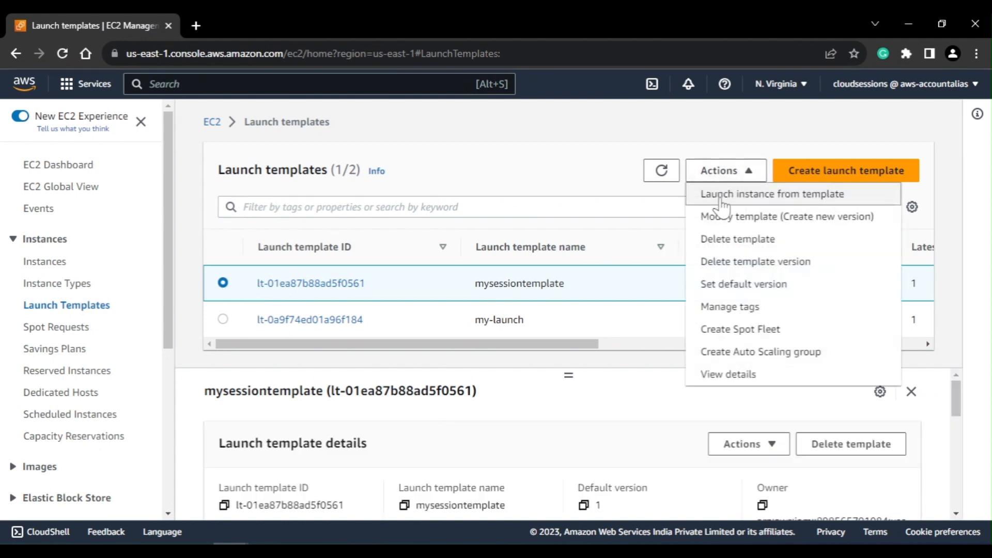
pyautogui.click(778, 197)
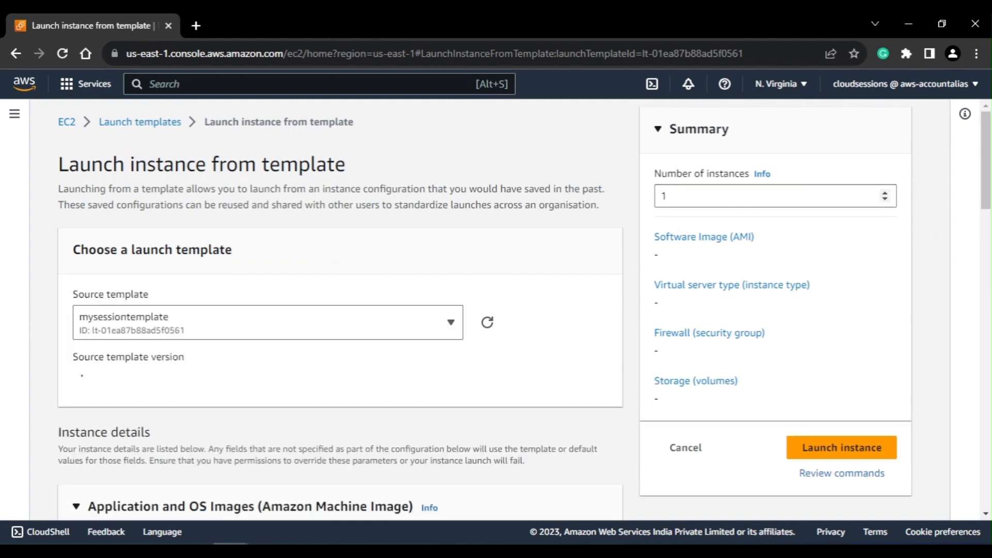
# Check which source template versions are available for mysessiontemplate in the instance launch form.
pyautogui.scroll(-3, 184, 348)
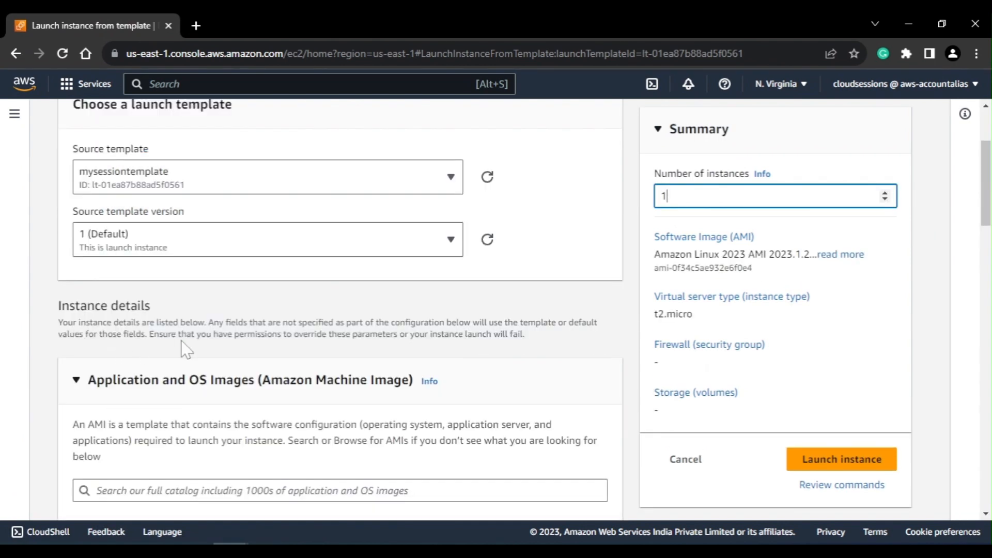
pyautogui.scroll(2, 169, 385)
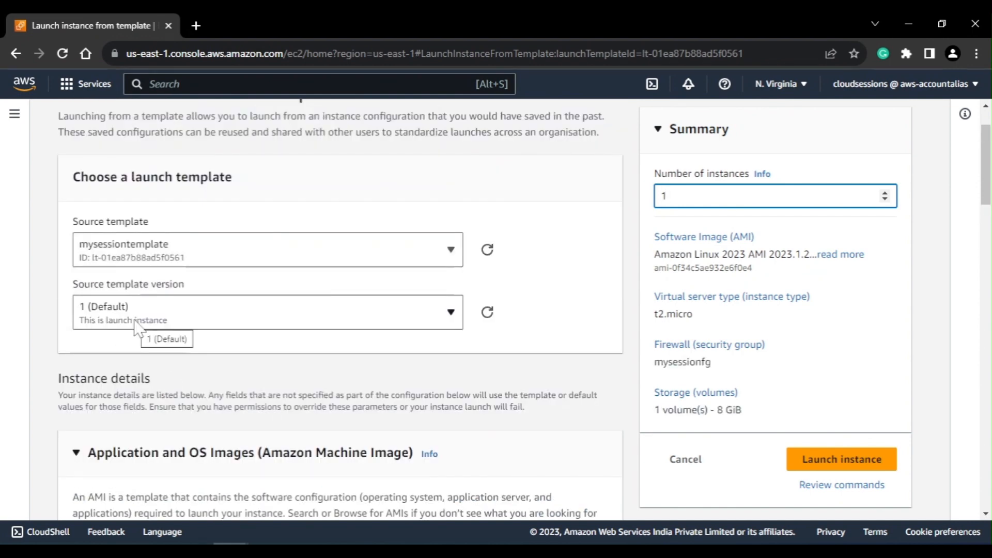
pyautogui.click(199, 317)
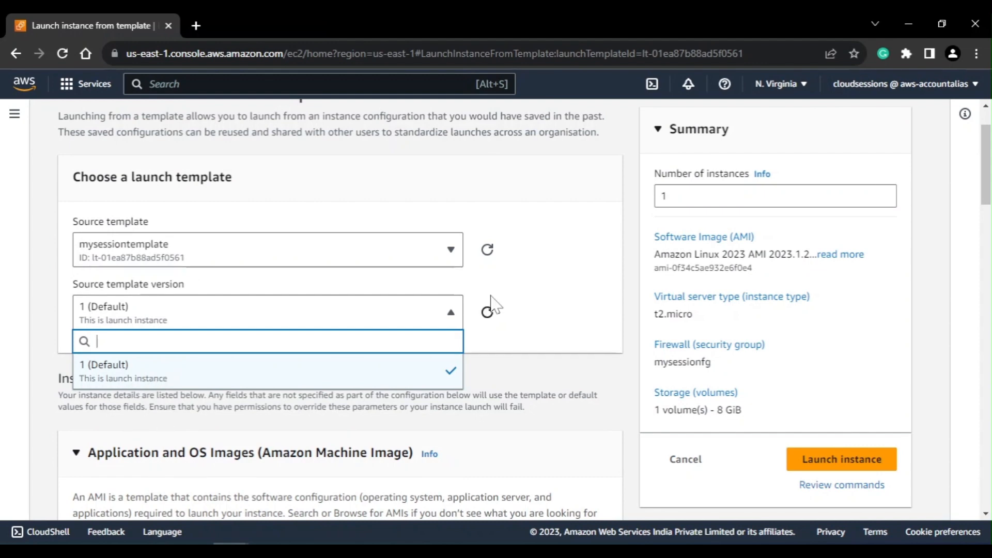
pyautogui.click(552, 296)
# Review the prefilled instance type, key pair, subnet and storage settings, and launch the instance.
pyautogui.scroll(-3, 514, 344)
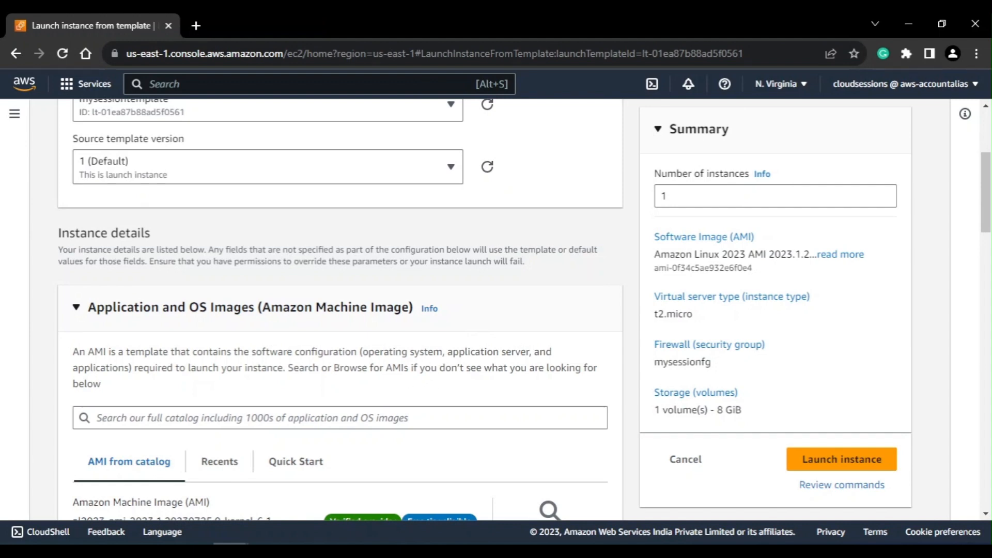
pyautogui.scroll(-10, 229, 395)
pyautogui.scroll(-7, 182, 362)
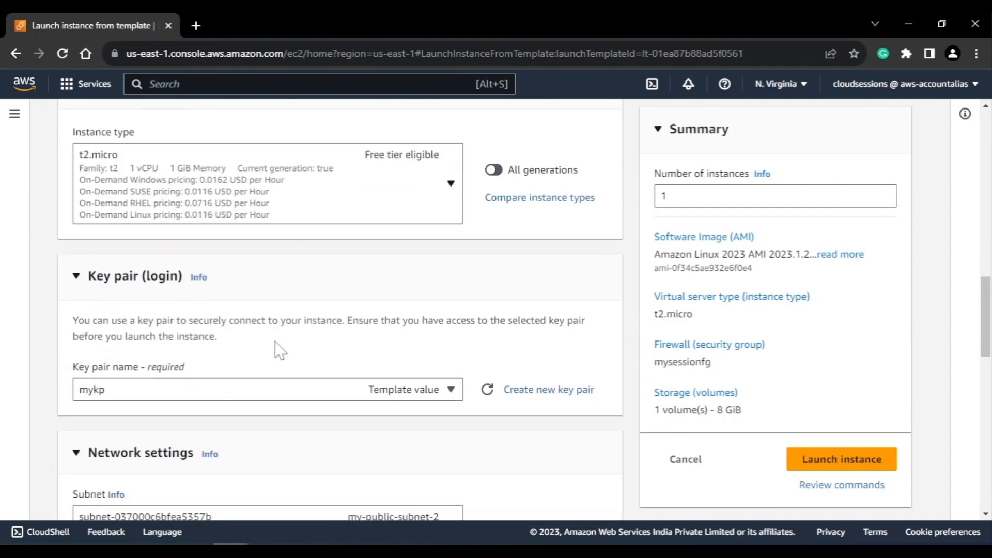
pyautogui.click(449, 325)
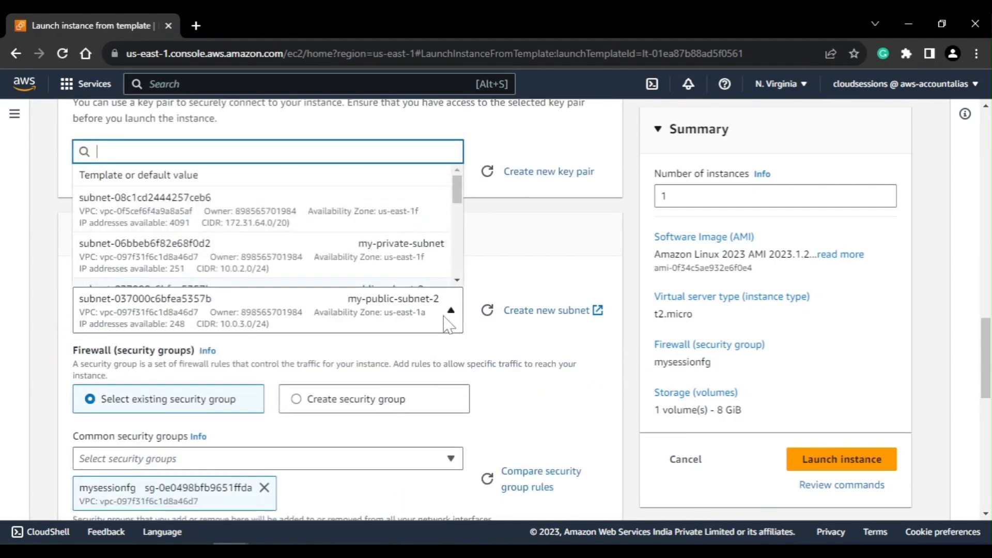
pyautogui.click(530, 268)
pyautogui.scroll(-11, 160, 392)
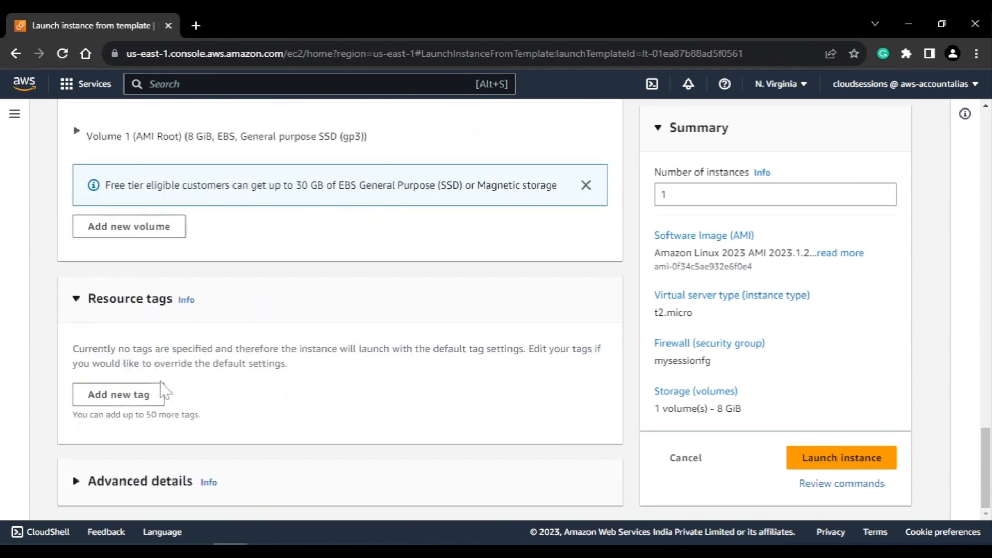
pyautogui.click(856, 458)
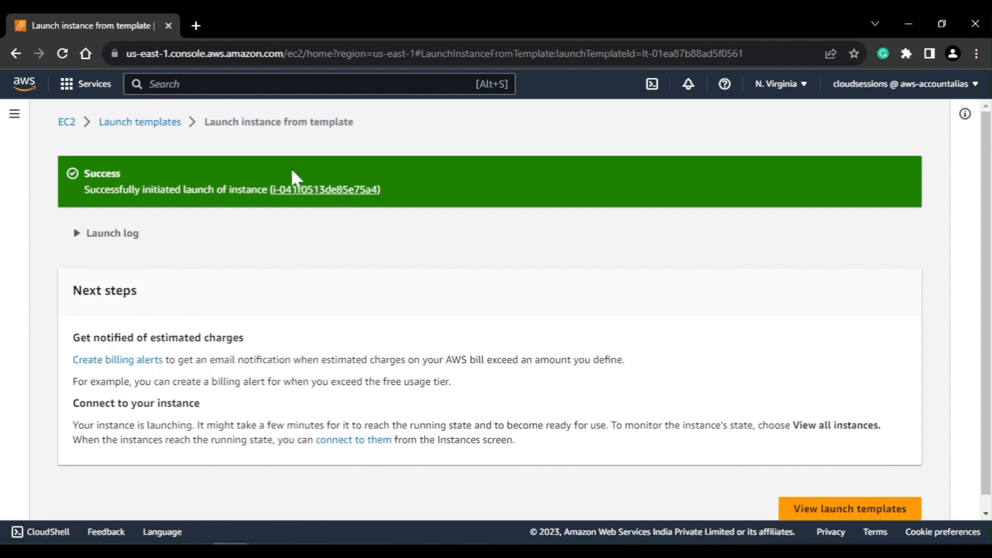
# Open the newly launched instance in the instances list and refresh the list to check its state.
pyautogui.click(299, 193)
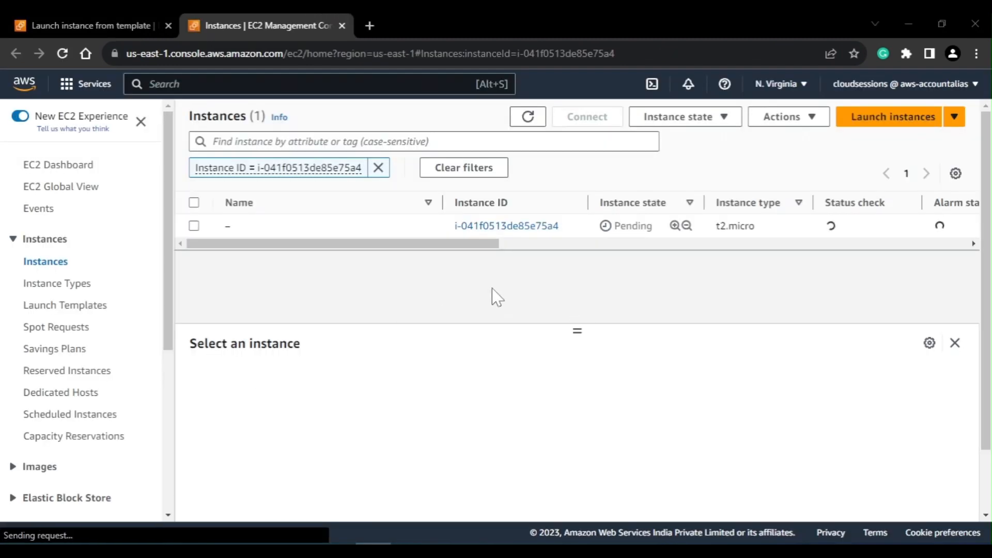
pyautogui.click(527, 116)
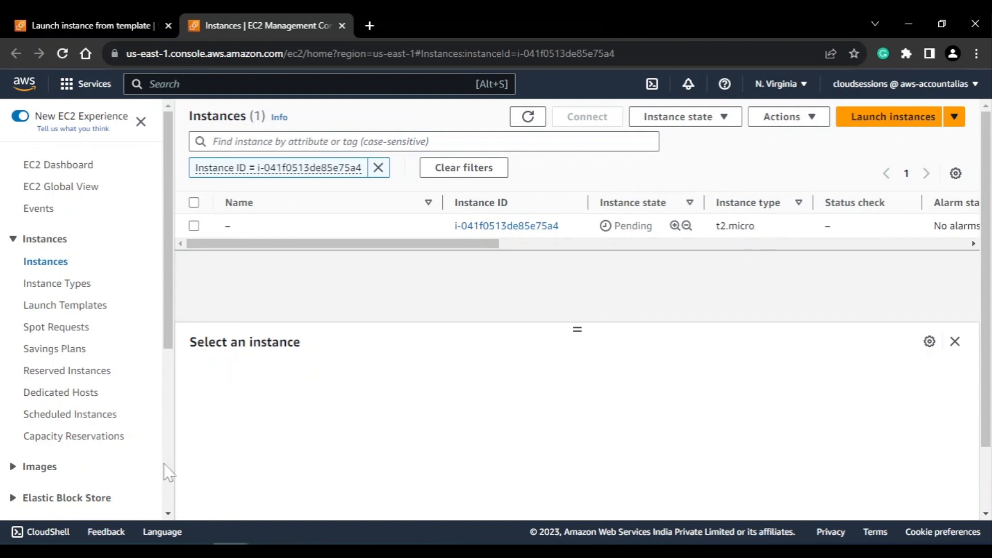
pyautogui.scroll(-5, 124, 425)
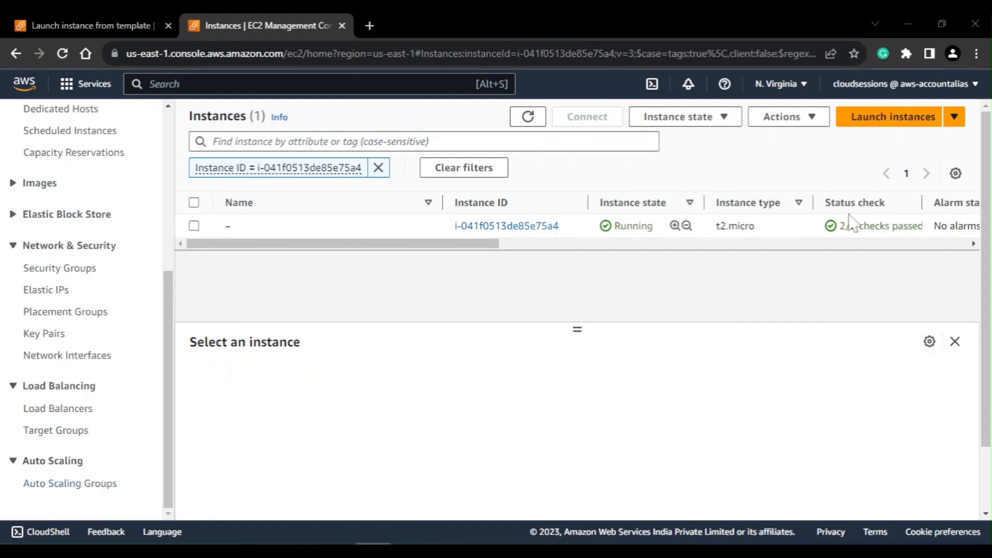
# Open the launched instance's summary page and examine its network information, instance details and host and placement group.
pyautogui.click(474, 228)
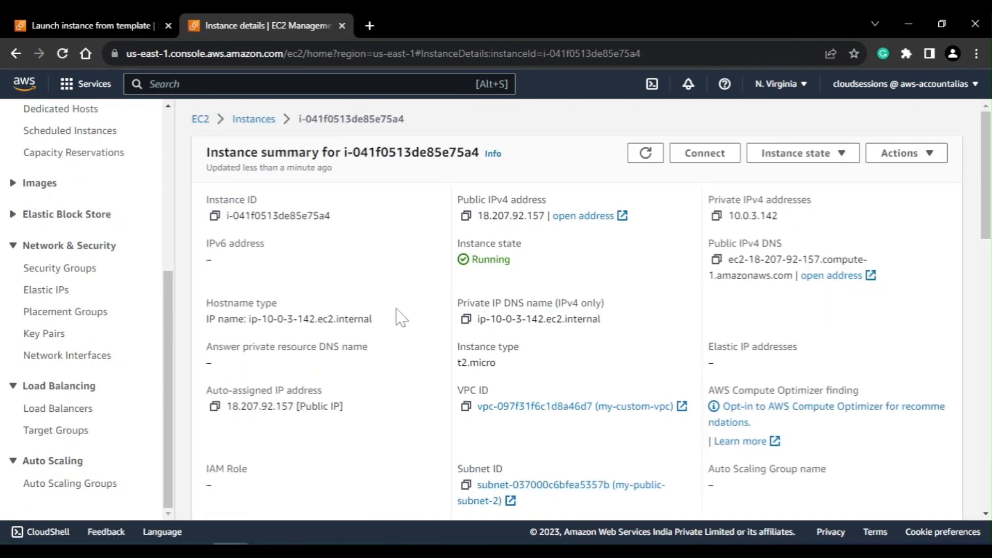
pyautogui.scroll(-5, 390, 333)
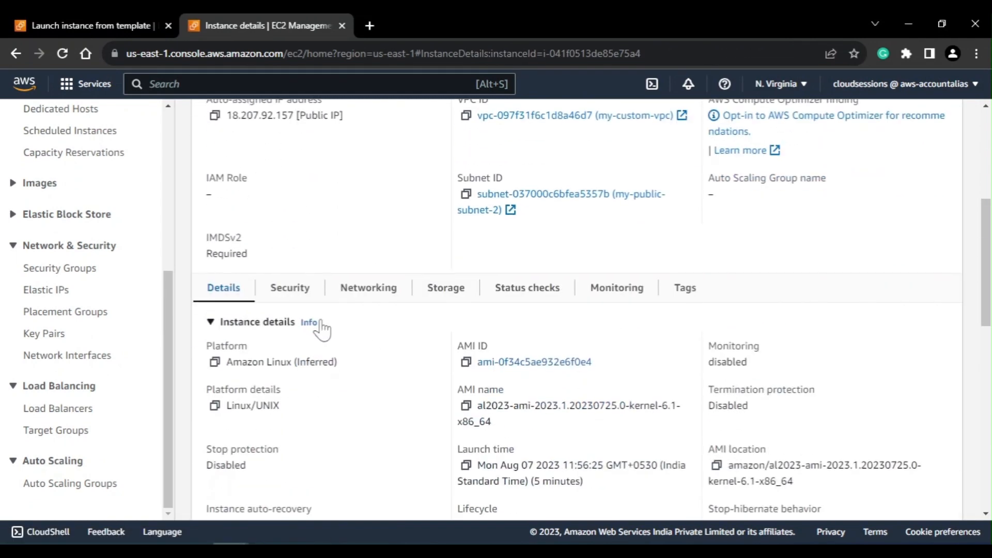
pyautogui.scroll(-1, 318, 356)
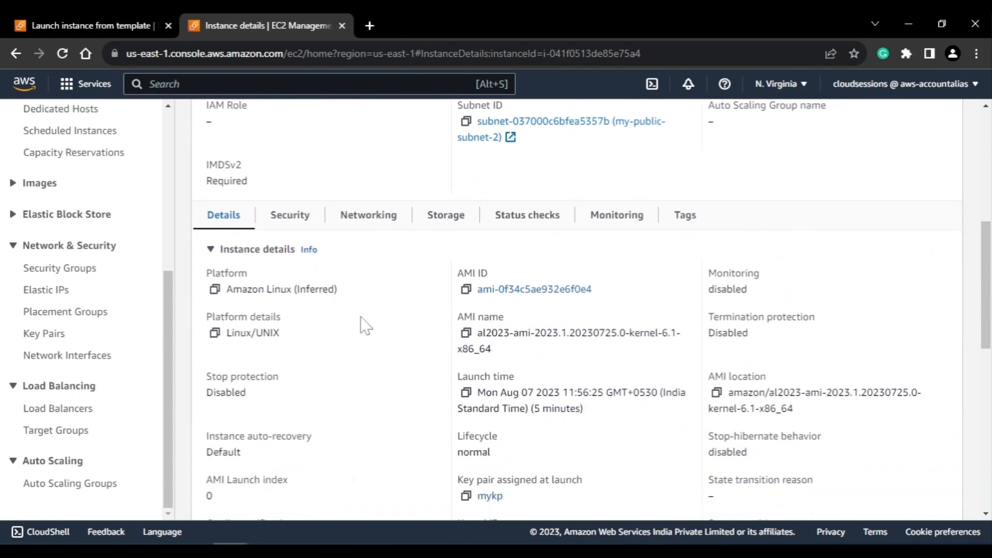
pyautogui.scroll(-3, 377, 306)
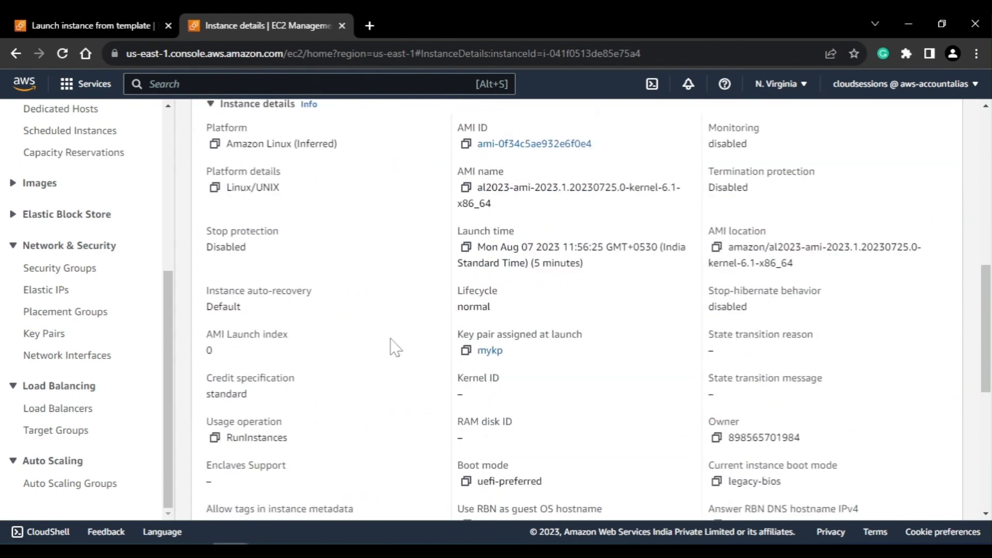
pyautogui.scroll(-4, 531, 363)
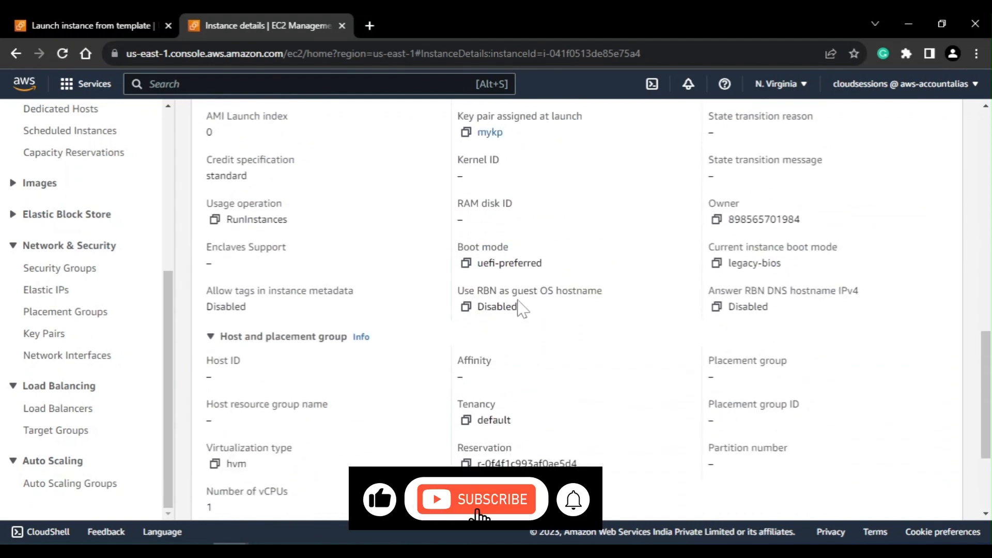
pyautogui.scroll(8, 414, 268)
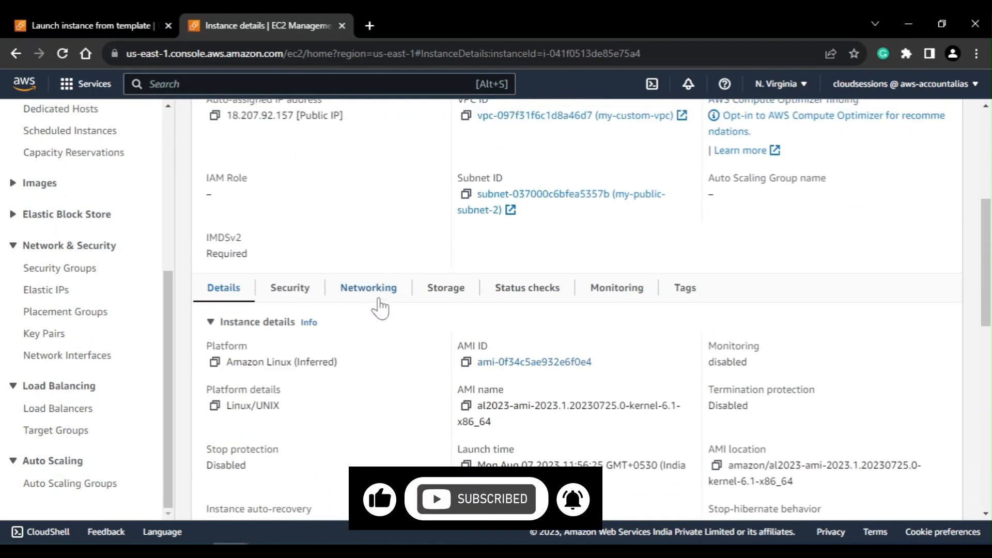
pyautogui.scroll(4, 377, 336)
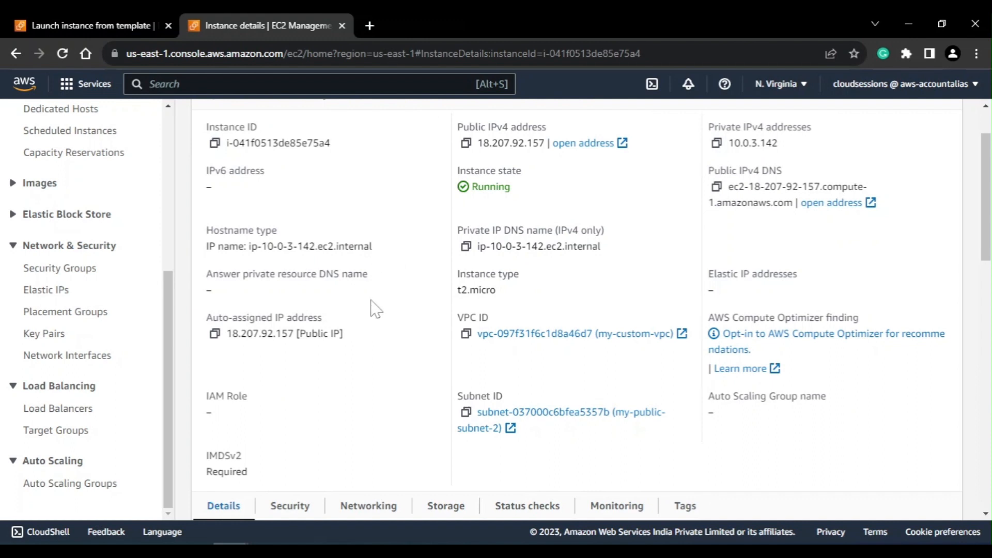
pyautogui.scroll(2, 441, 252)
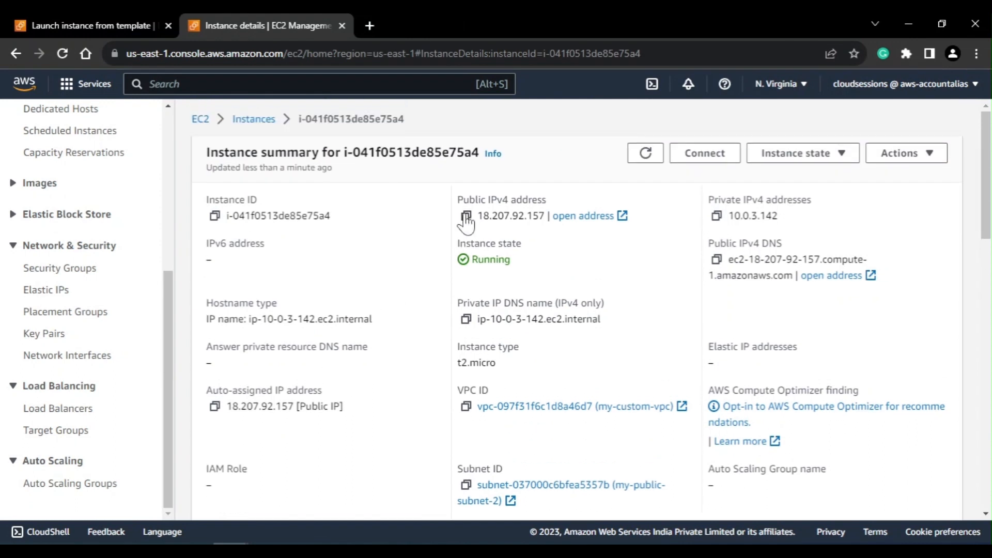
# Copy the instance's public IPv4 address and load it in a new browser tab to check the served web page.
pyautogui.click(466, 217)
pyautogui.click(372, 29)
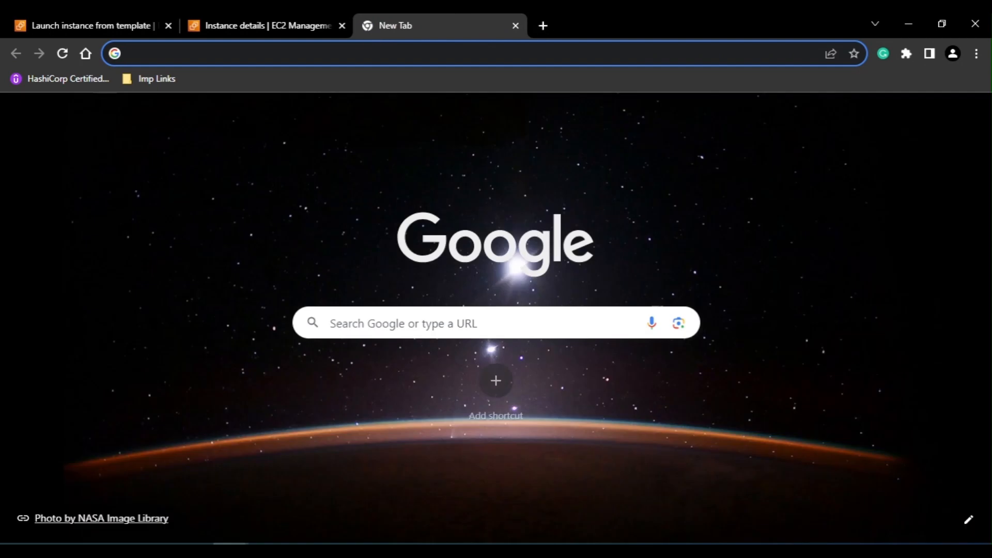
pyautogui.hotkey('ctrl', 'v')
pyautogui.press('Return')
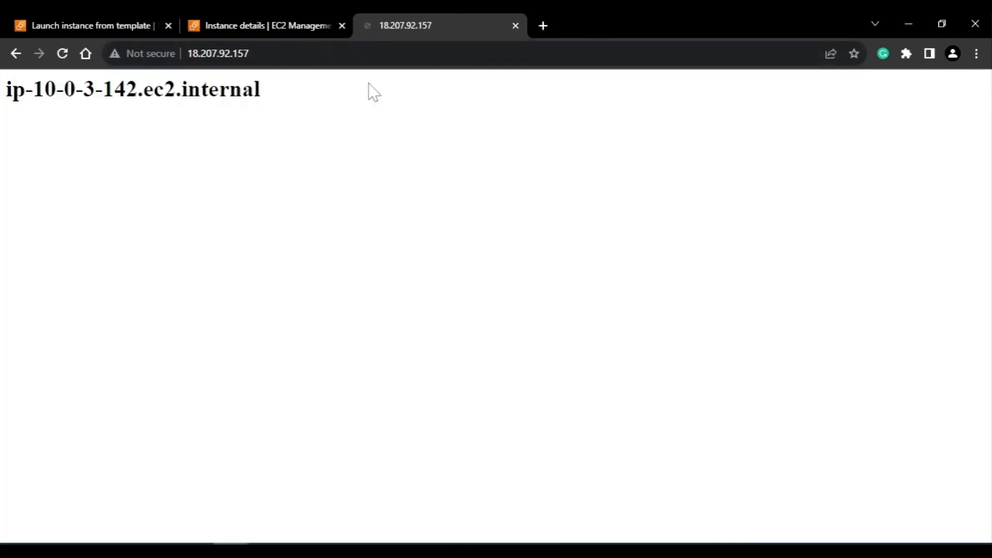
pyautogui.moveTo(295, 104); pyautogui.dragTo(5, 92)
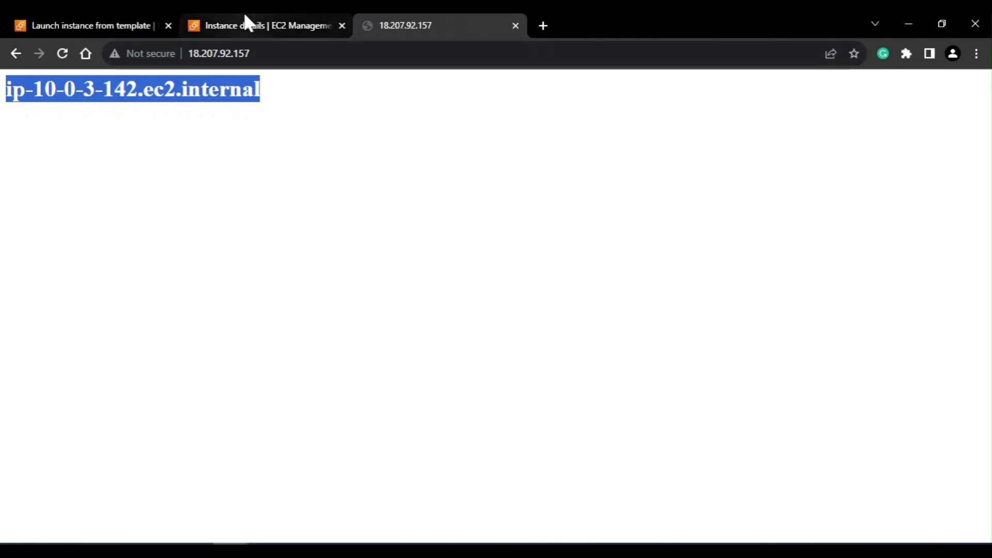
pyautogui.moveTo(247, 12)
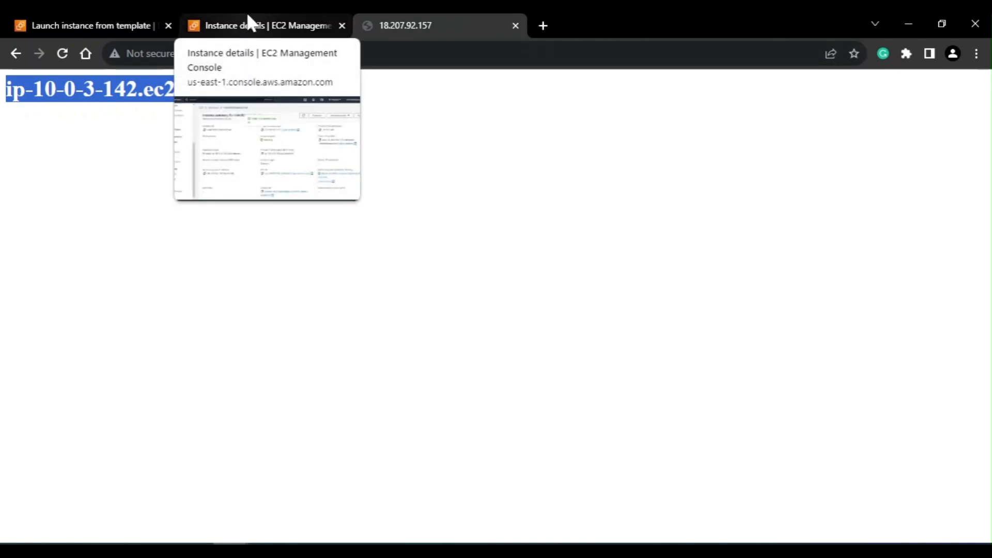
# Return to the launch templates list and open mysessiontemplate to view its version details.
pyautogui.click(247, 15)
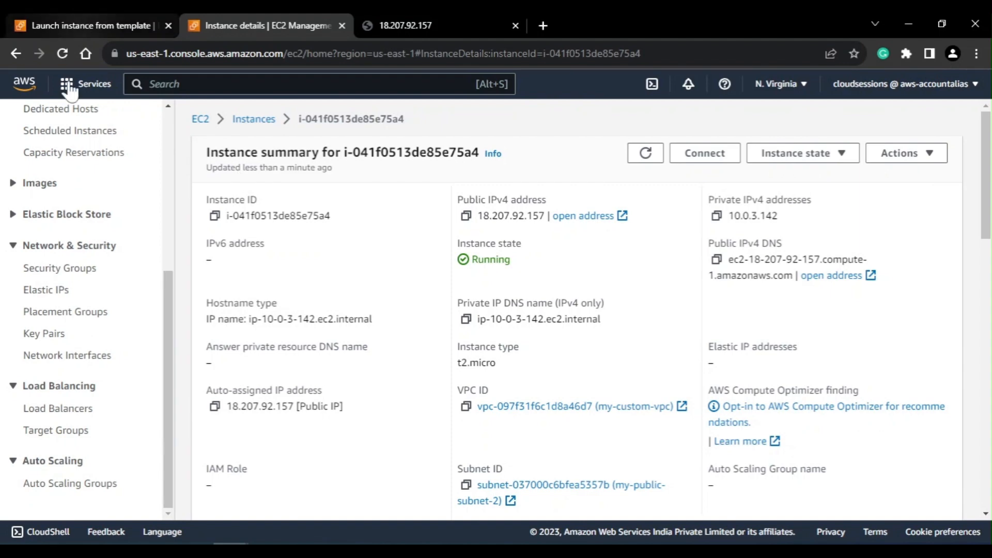
pyautogui.click(66, 15)
pyautogui.click(162, 124)
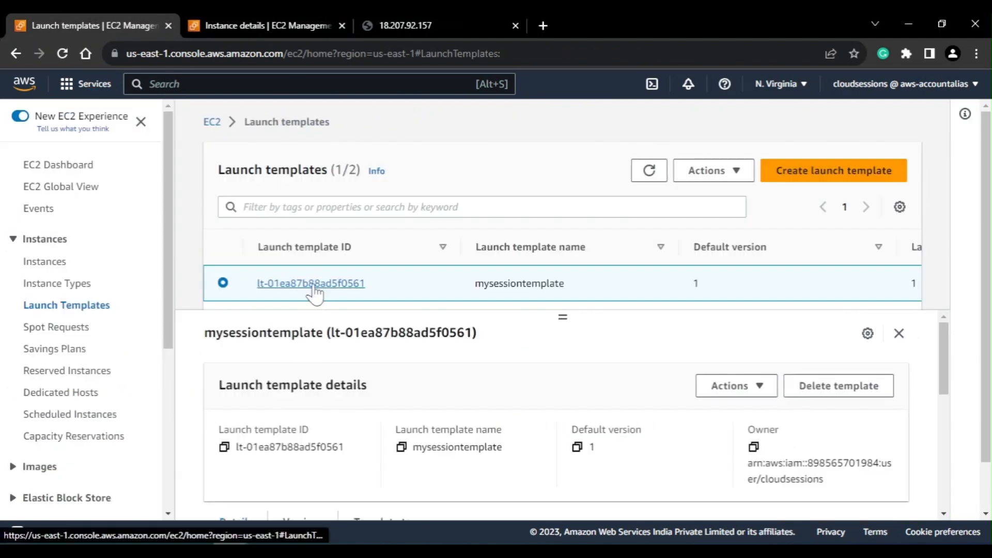
pyautogui.click(310, 284)
pyautogui.scroll(-1, 339, 429)
pyautogui.scroll(-3, 344, 433)
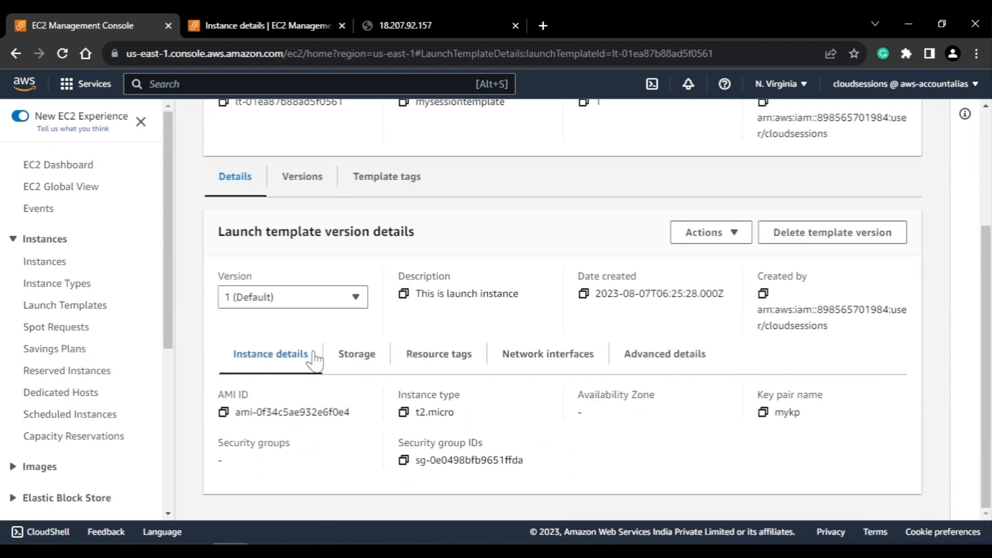
# Modify mysessiontemplate to use the key pair my-sesion-kp and create it as a new template version.
pyautogui.click(731, 234)
pyautogui.click(719, 279)
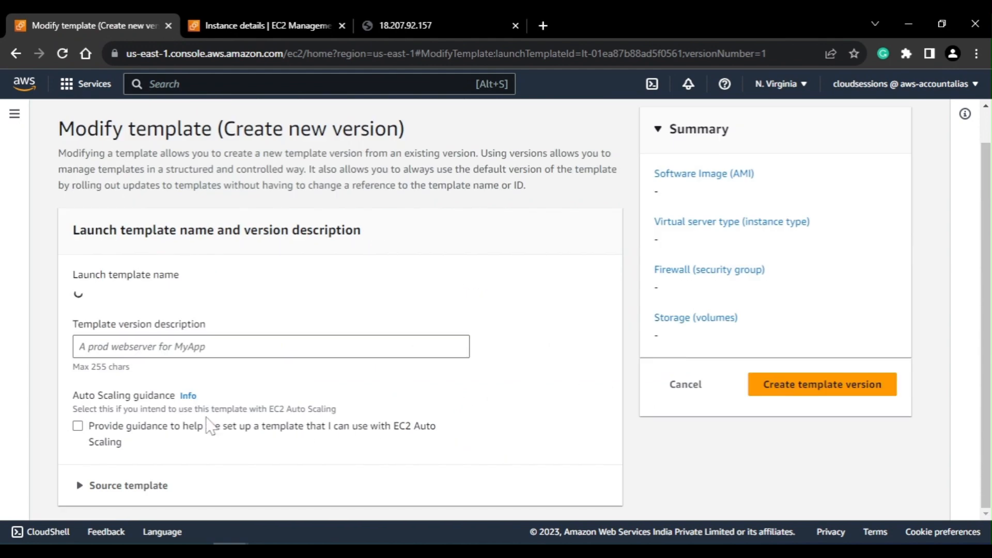
pyautogui.scroll(-3, 210, 427)
pyautogui.scroll(-9, 212, 310)
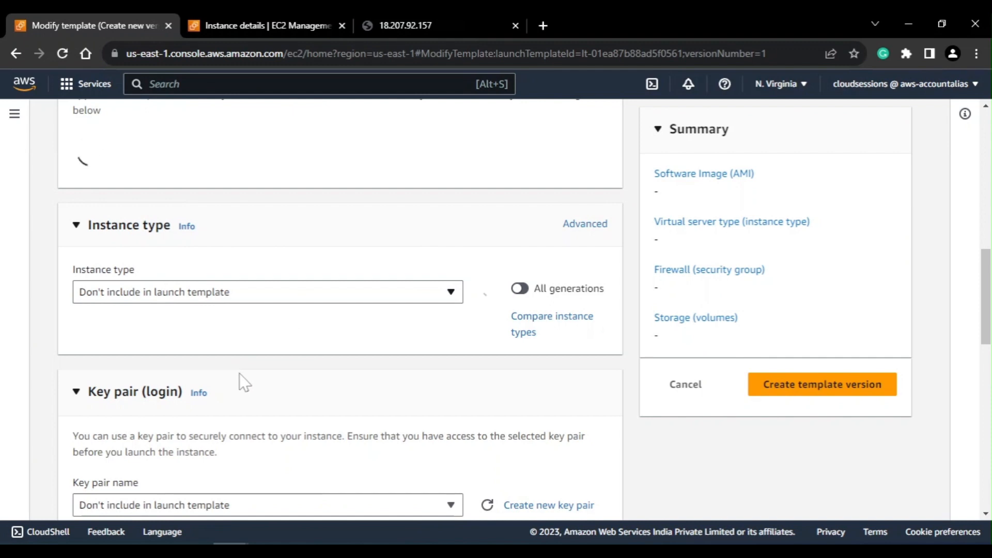
pyautogui.scroll(-5, 240, 373)
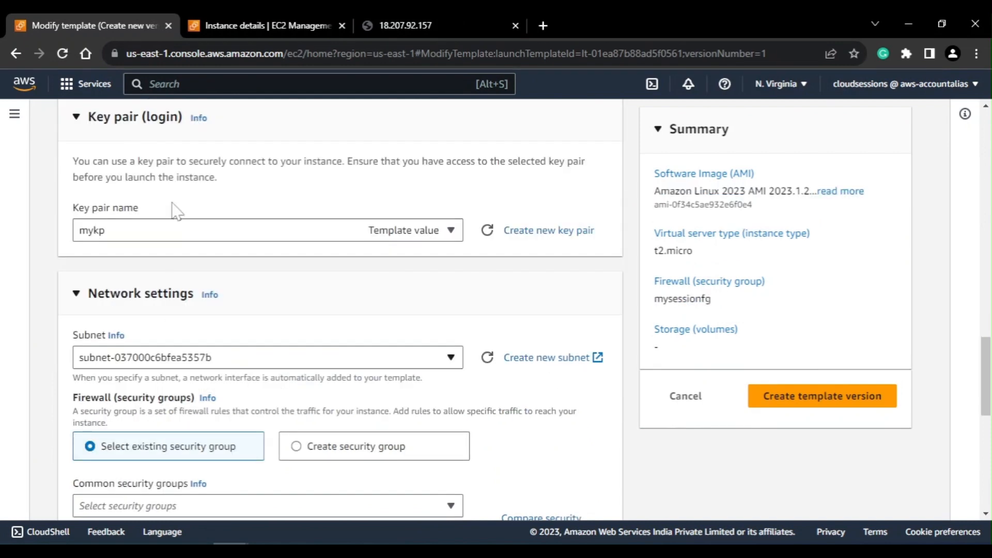
pyautogui.click(164, 234)
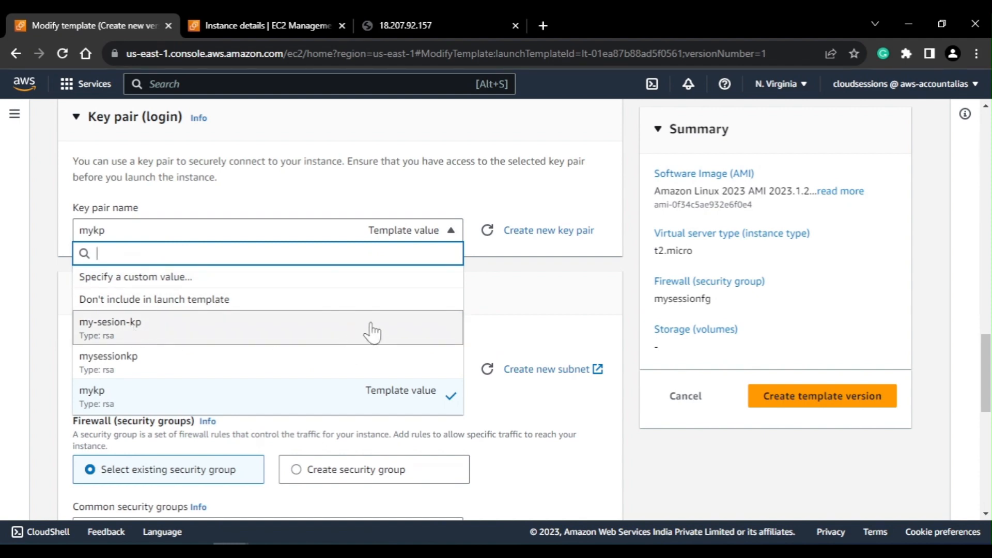
pyautogui.click(402, 333)
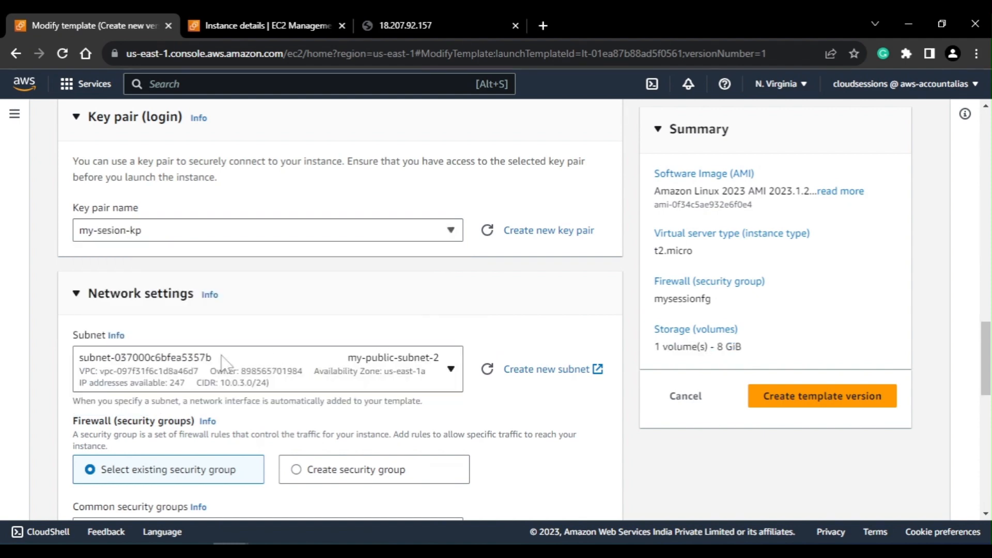
pyautogui.click(785, 399)
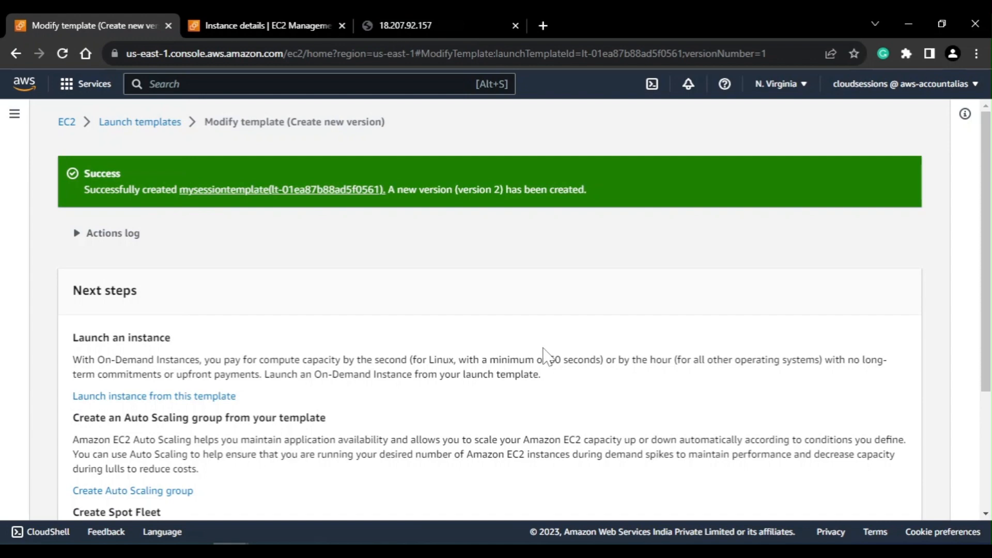
# Reopen mysessiontemplate from the launch templates list and check its list of versions.
pyautogui.click(124, 122)
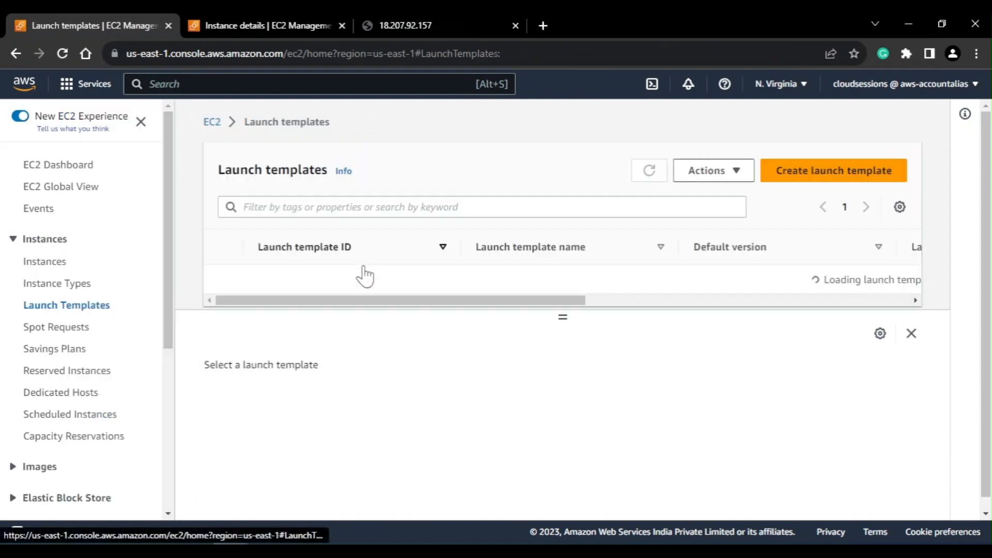
pyautogui.click(293, 283)
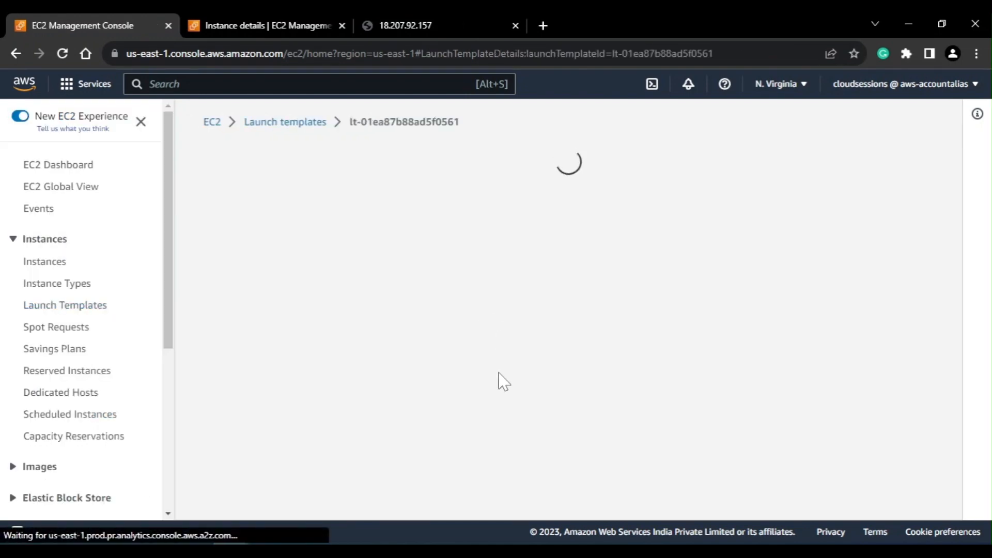
pyautogui.scroll(-3, 487, 414)
pyautogui.click(310, 185)
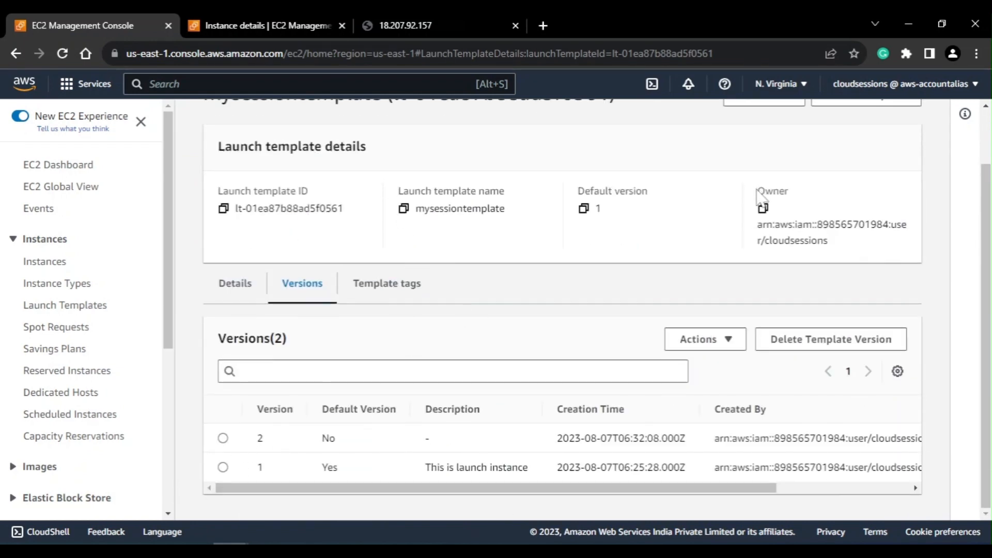
# Open the instance launch form for mysessiontemplate, choose source template version 2 and check the prefilled key pair and instance type.
pyautogui.scroll(2, 408, 254)
pyautogui.click(777, 159)
pyautogui.click(780, 183)
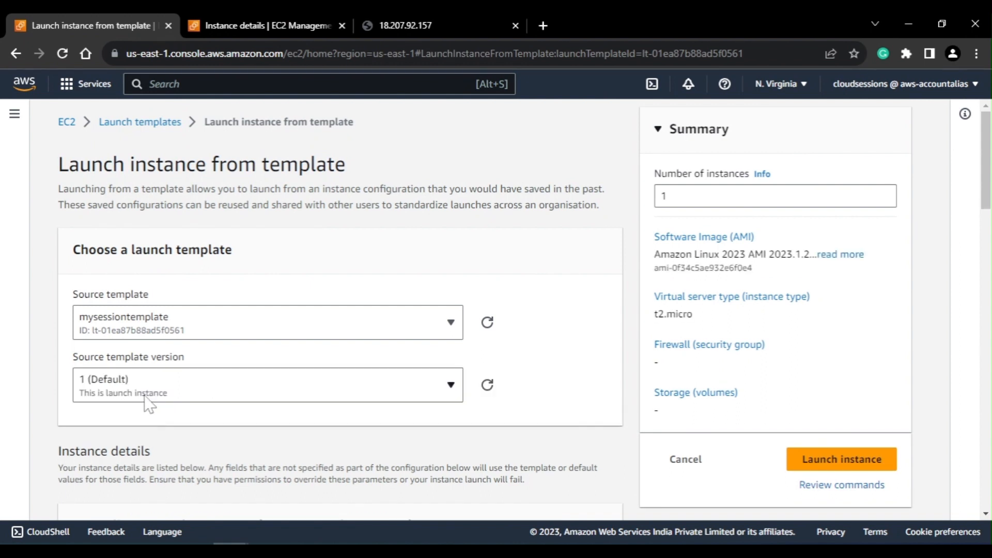
pyautogui.click(128, 396)
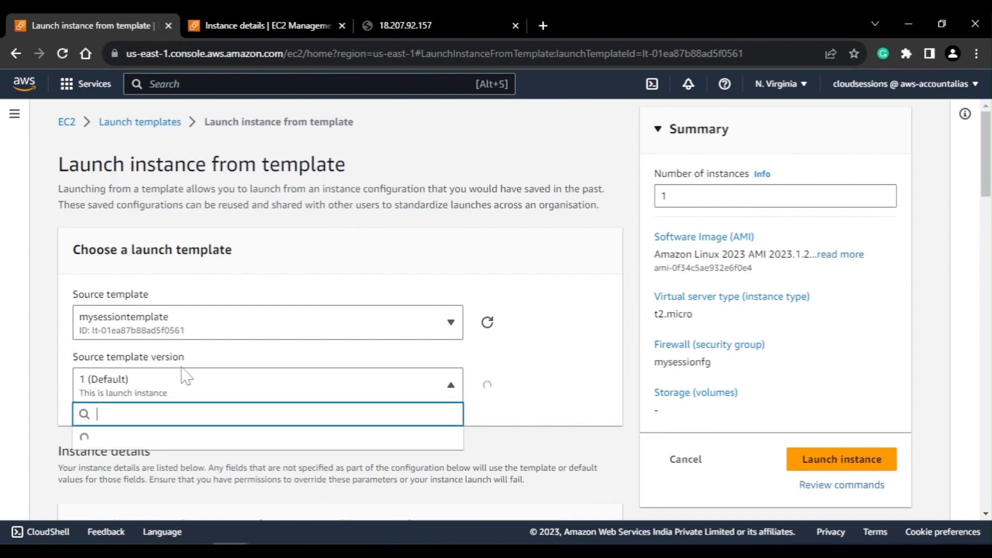
pyautogui.click(84, 442)
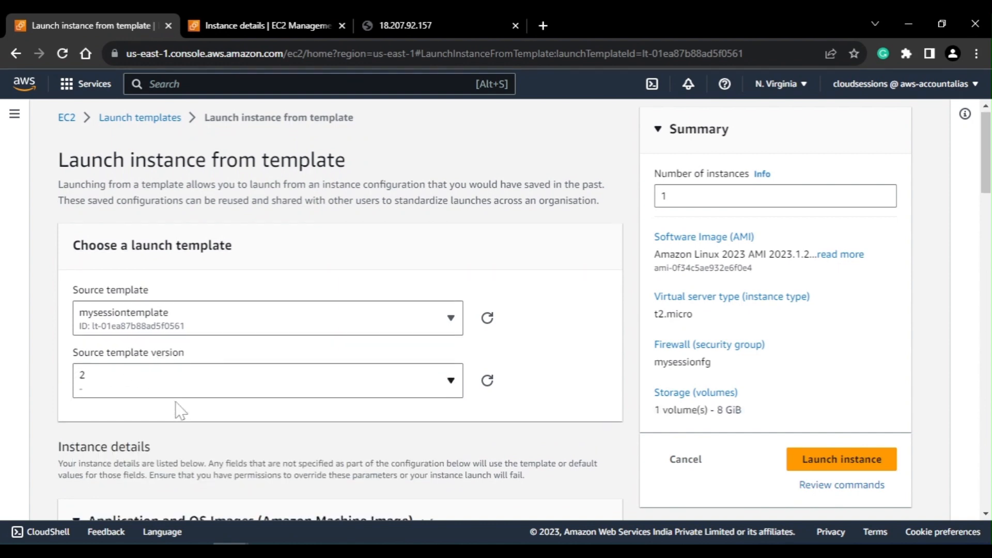
pyautogui.scroll(-15, 176, 406)
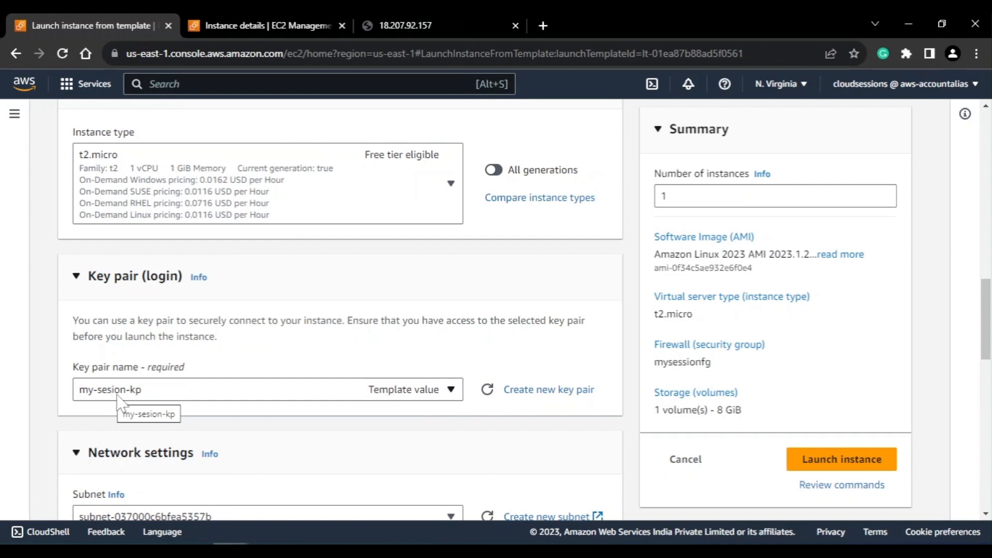
pyautogui.scroll(3, 186, 367)
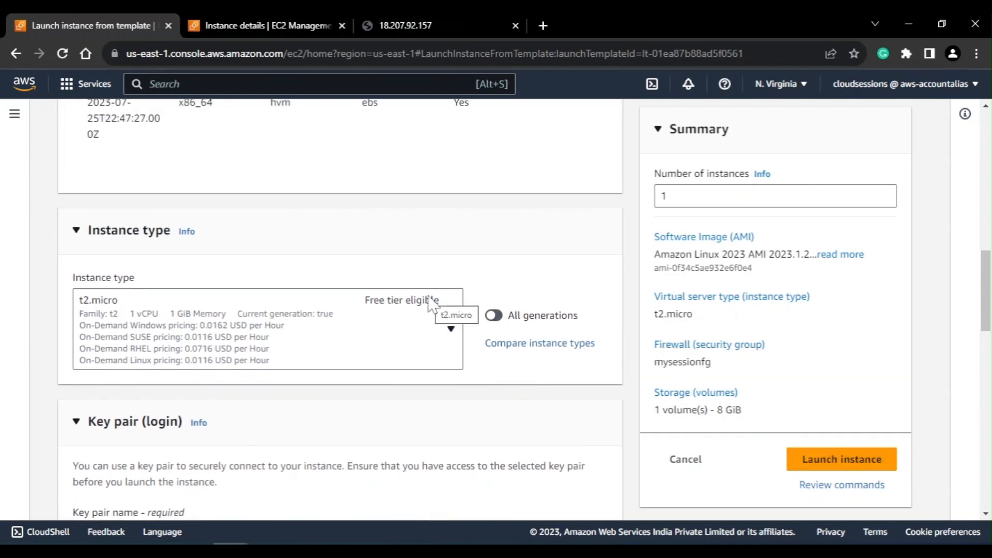
pyautogui.scroll(10, 428, 305)
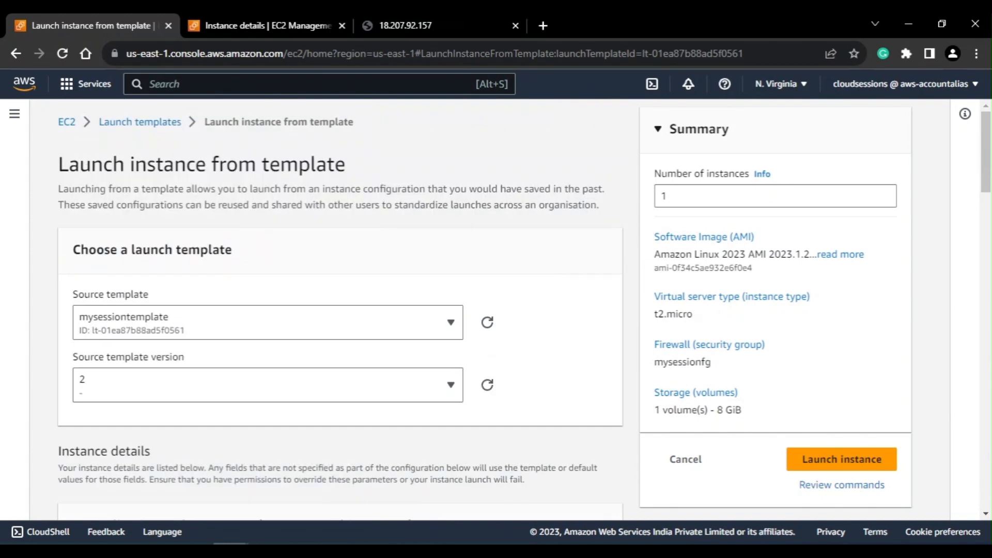
# Leave the launch form without launching and return to the instances list.
pyautogui.click(139, 124)
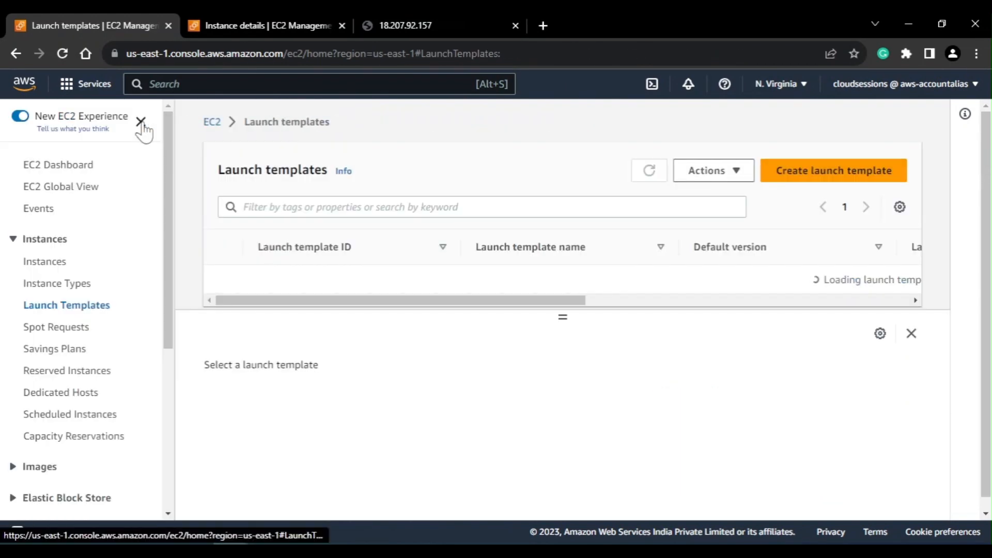
pyautogui.click(266, 23)
pyautogui.click(254, 120)
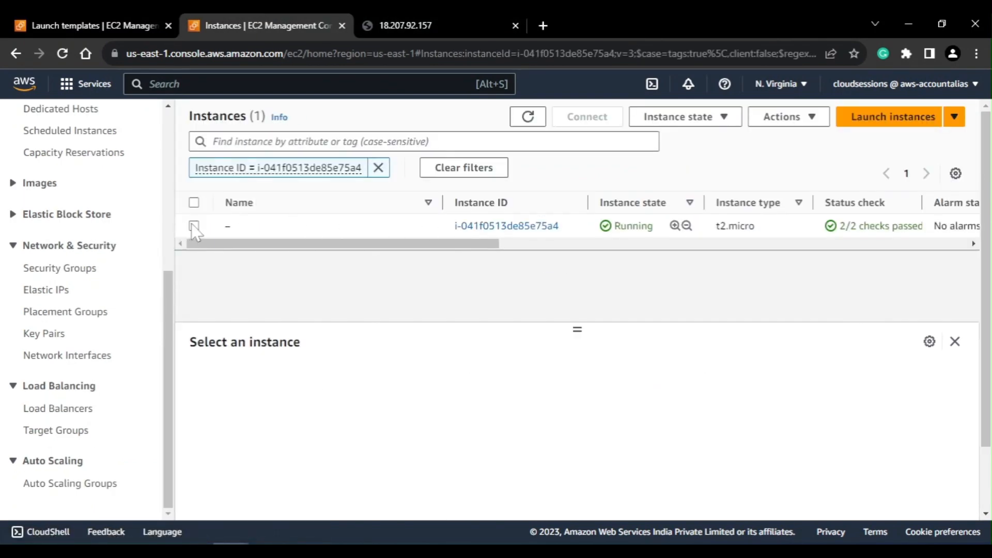
# Open a prefilled launch form from the running t2.micro instance using Launch more like this.
pyautogui.click(194, 226)
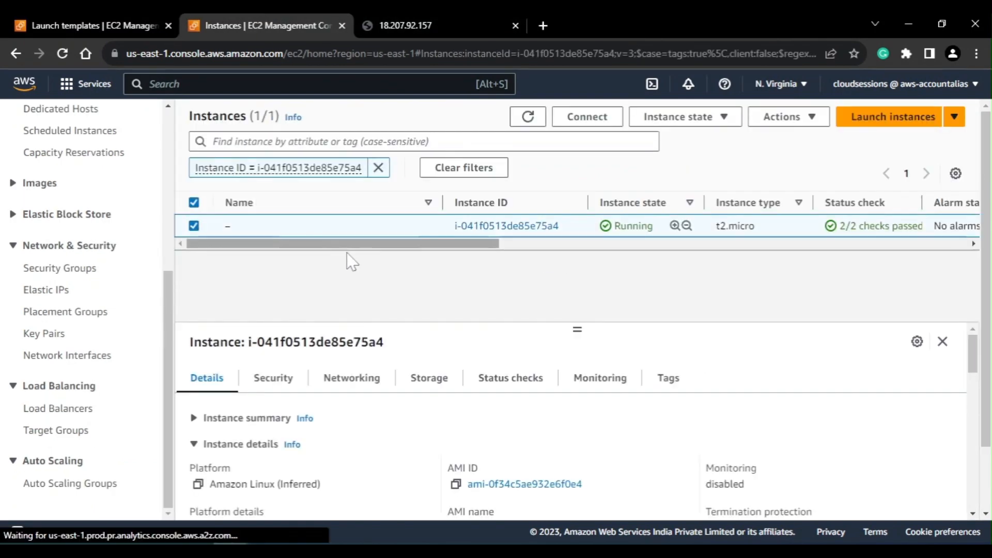
pyautogui.click(725, 120)
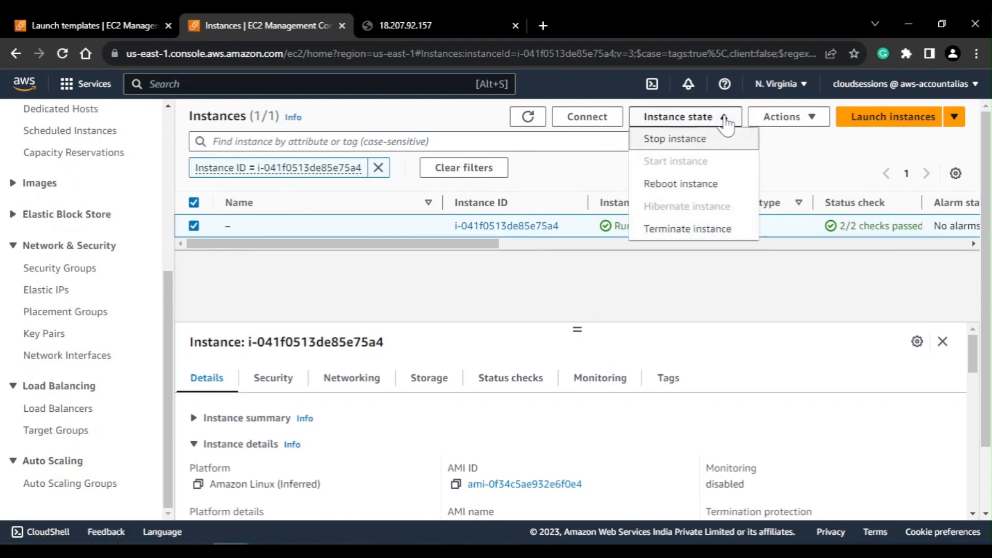
pyautogui.click(809, 119)
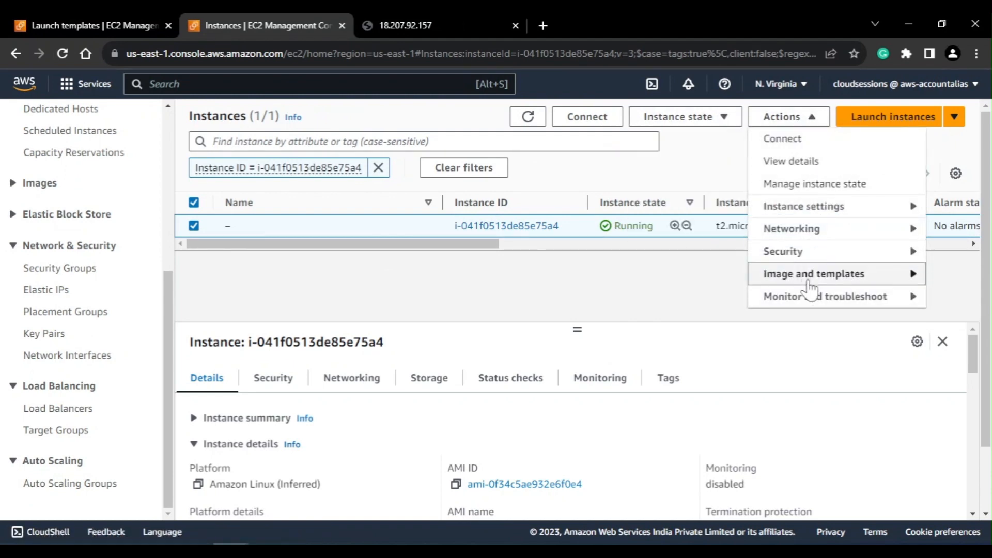
pyautogui.moveTo(806, 277)
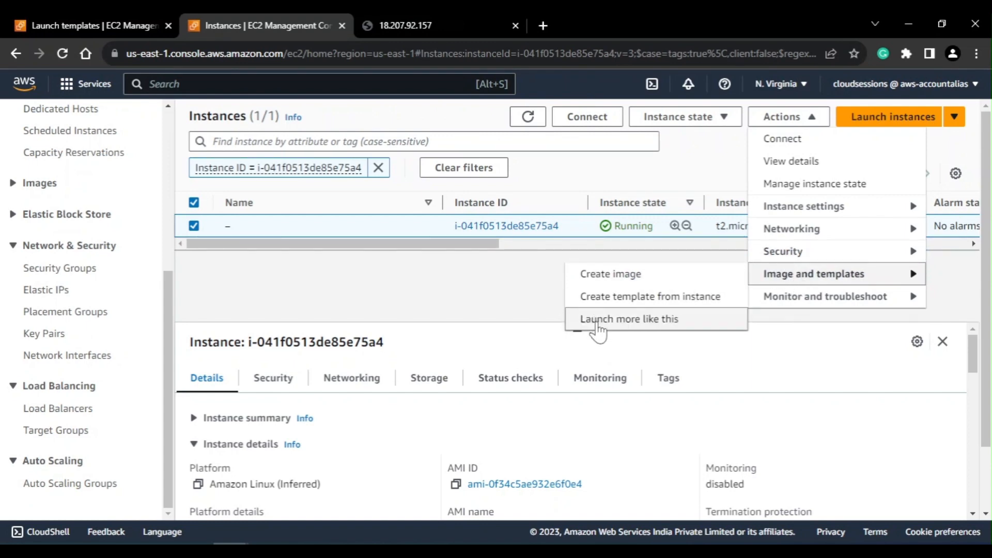
pyautogui.click(665, 321)
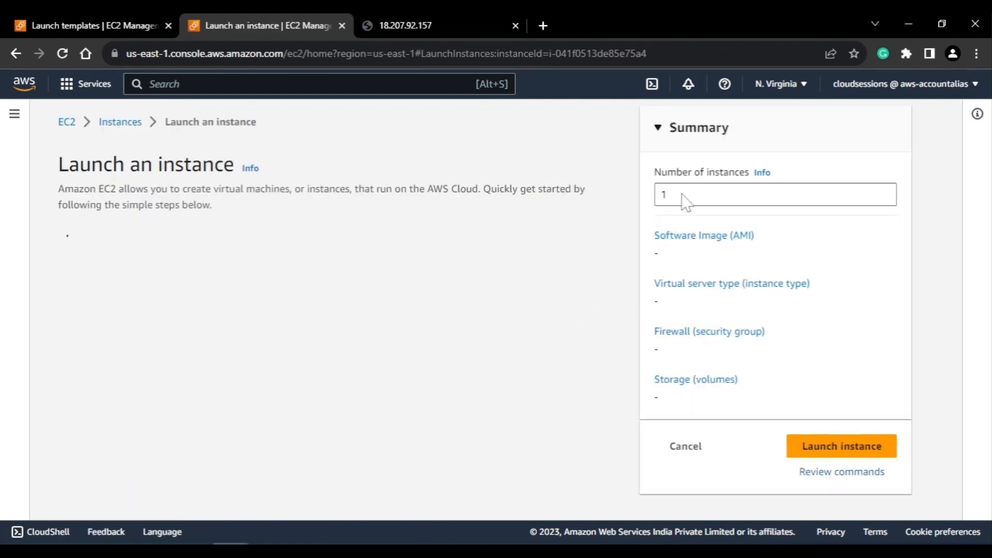
pyautogui.scroll(-5, 294, 359)
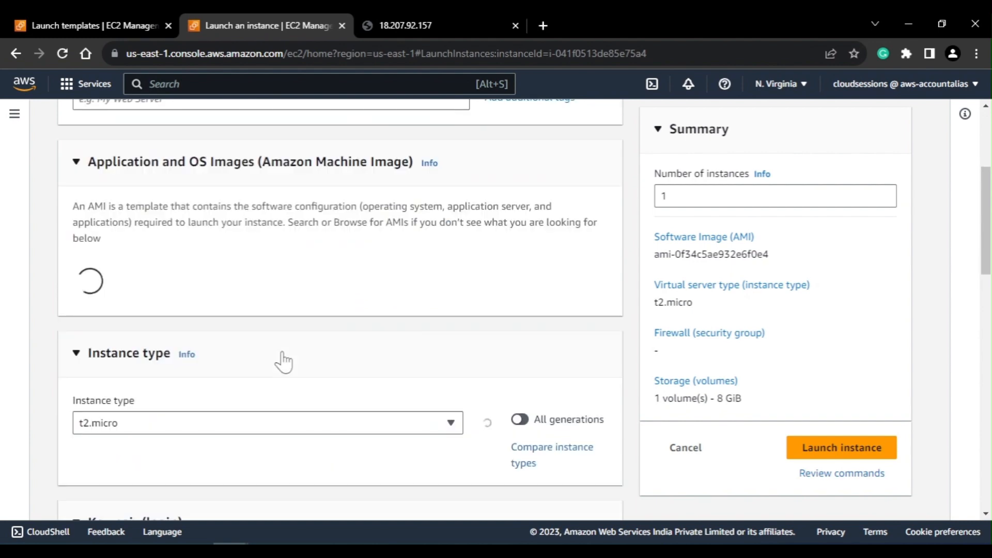
pyautogui.scroll(5, 285, 368)
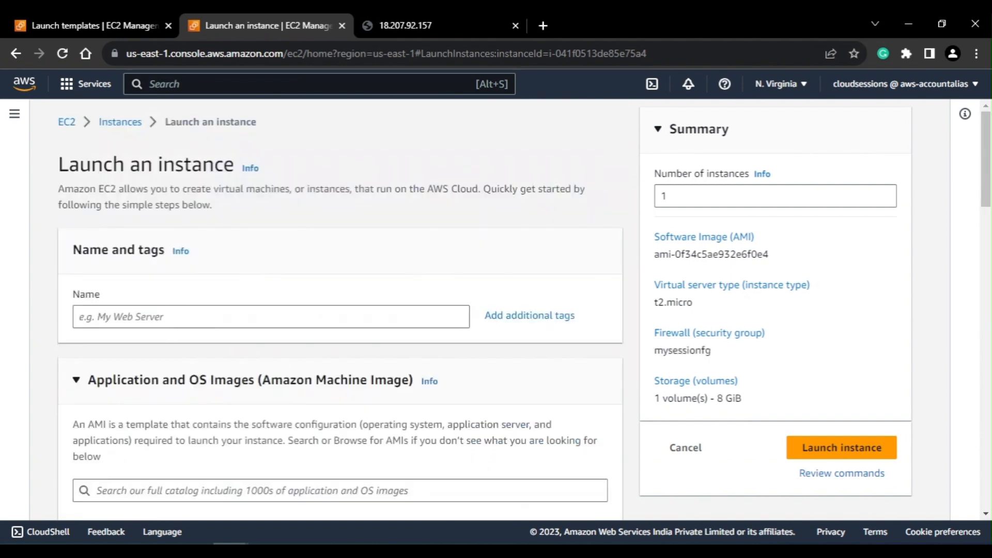
# Name the new instance mysessionlaunch and choose the key pair mykp.
pyautogui.click(163, 317)
pyautogui.write('mysessionlaunch')
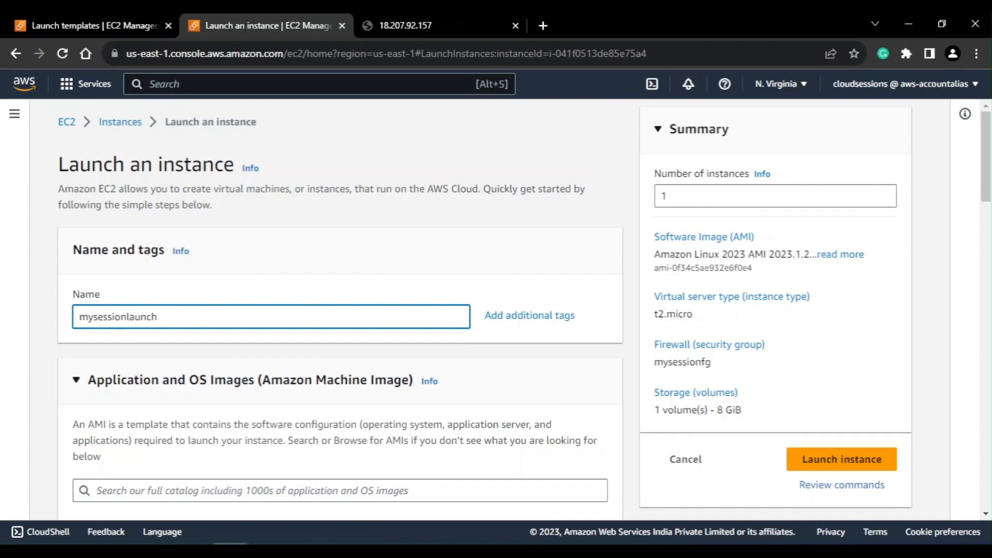
pyautogui.scroll(-15, 72, 299)
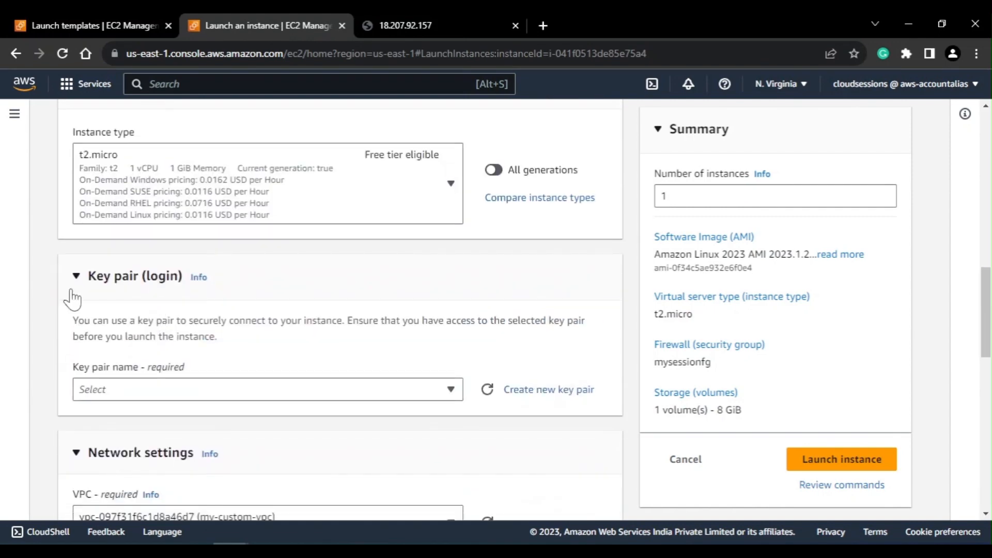
pyautogui.scroll(-3, 73, 299)
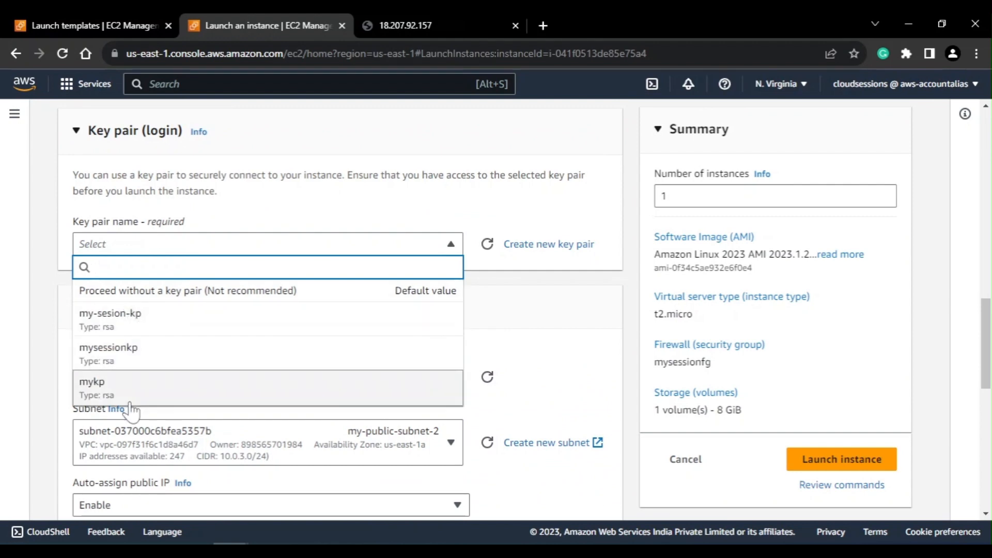
pyautogui.click(119, 385)
pyautogui.scroll(-10, 295, 381)
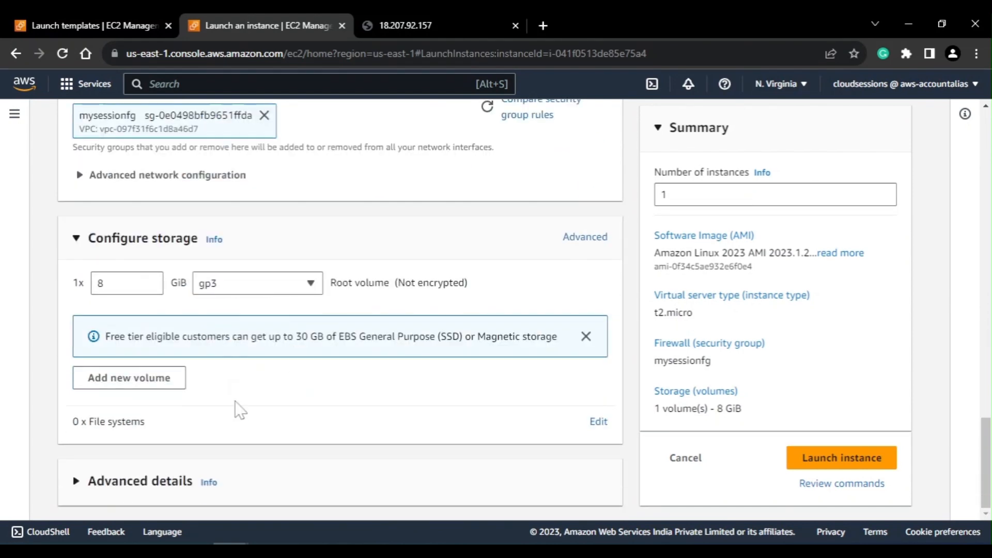
# Expand the advanced details of the launch form and check the user data script copied from the source instance.
pyautogui.click(149, 470)
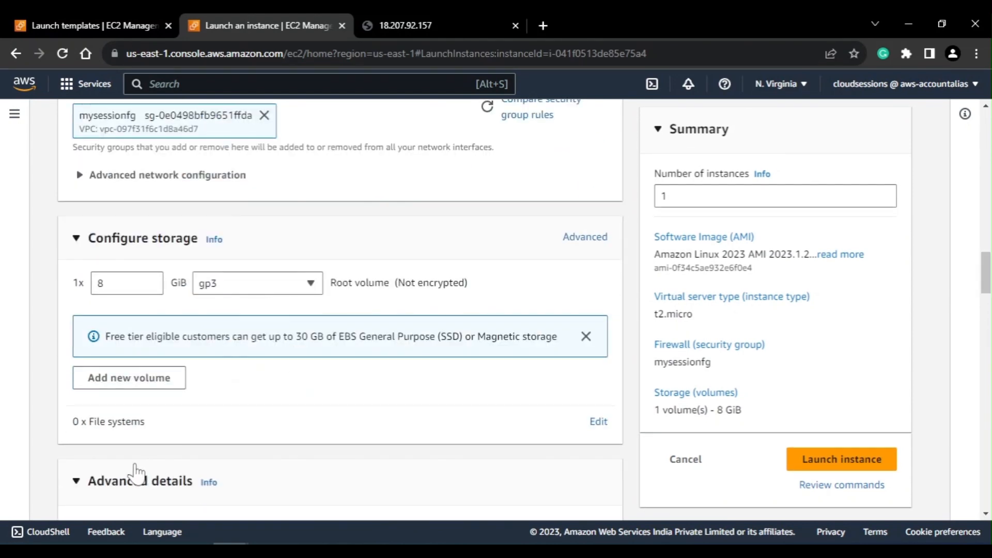
pyautogui.scroll(-15, 133, 472)
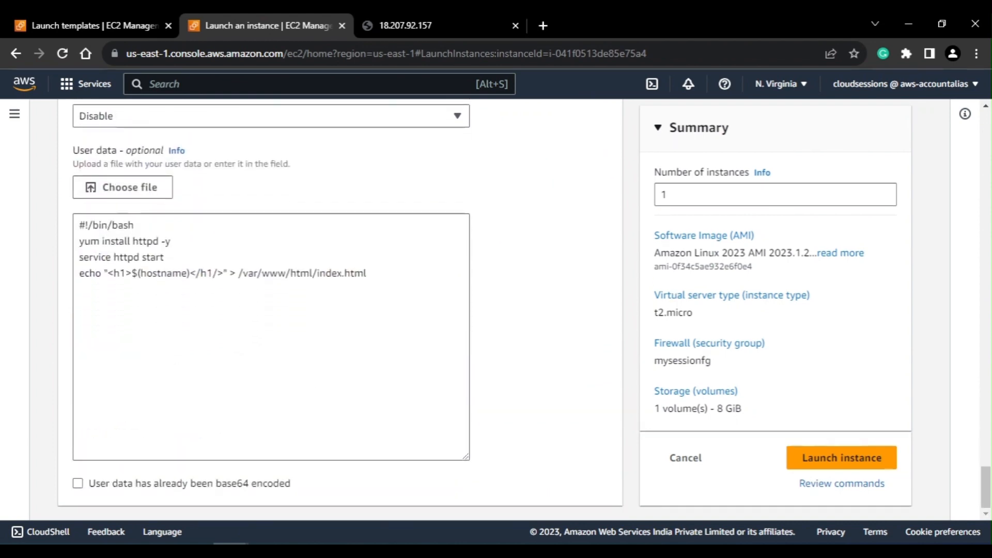
pyautogui.scroll(20, 401, 339)
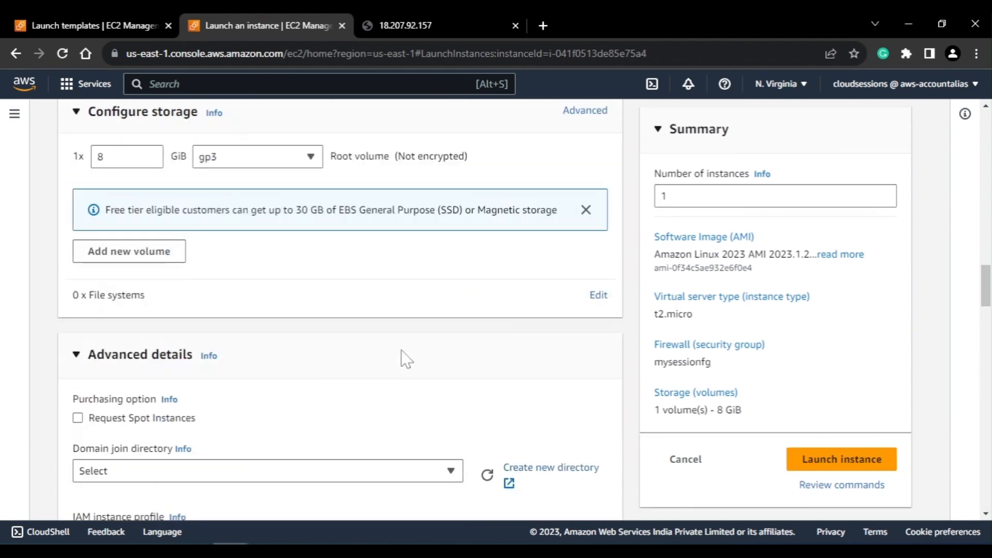
pyautogui.scroll(10, 406, 358)
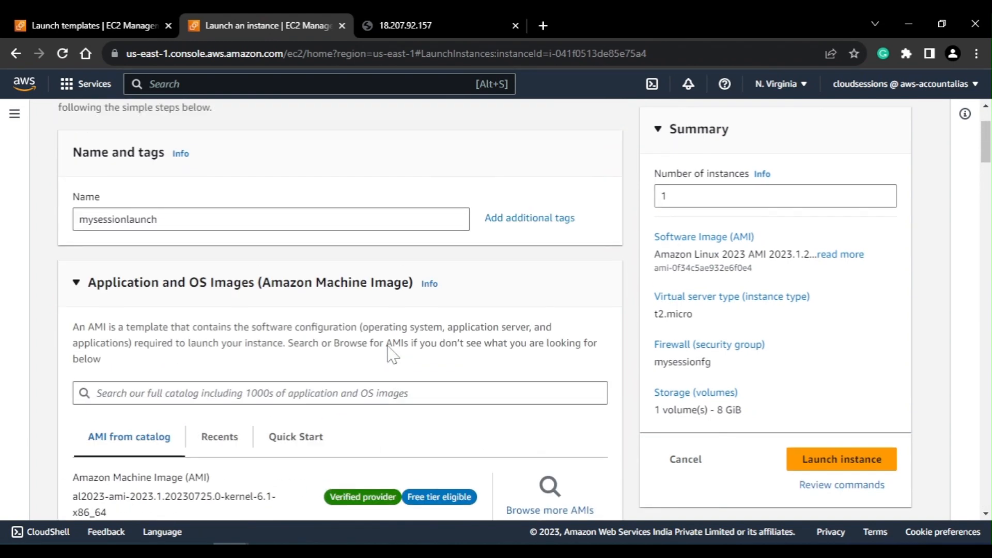
# Abandon the mysessionlaunch form without launching and go back to the instances list.
pyautogui.click(103, 25)
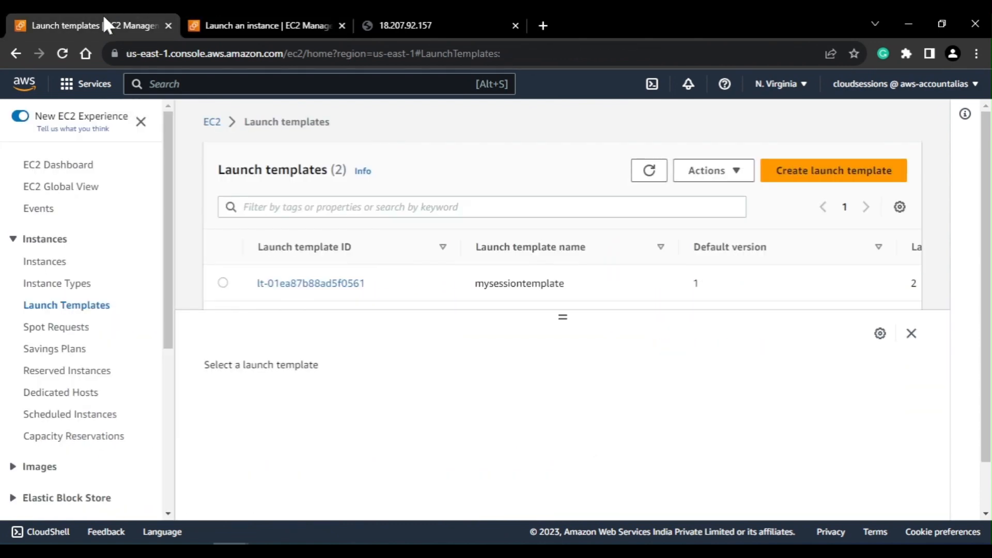
pyautogui.click(283, 24)
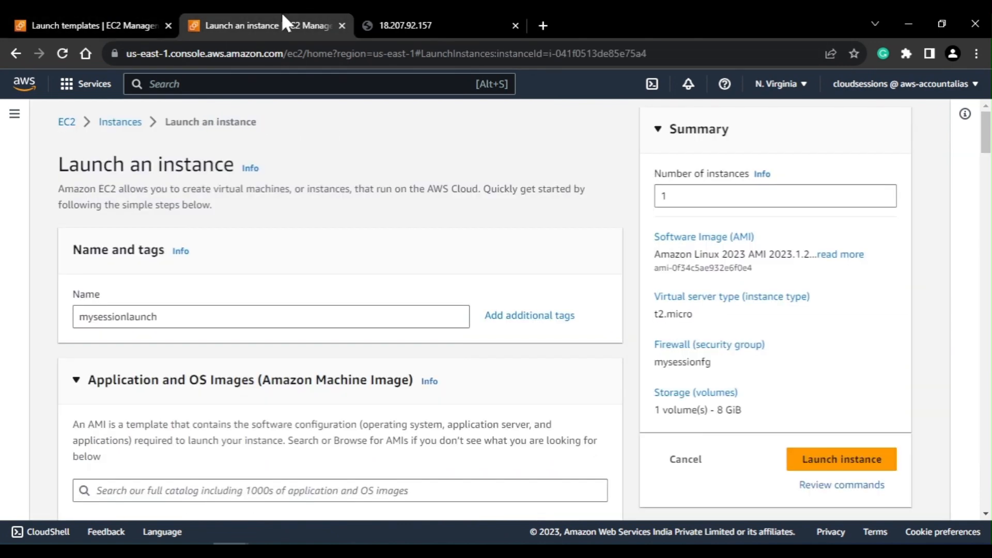
pyautogui.click(117, 124)
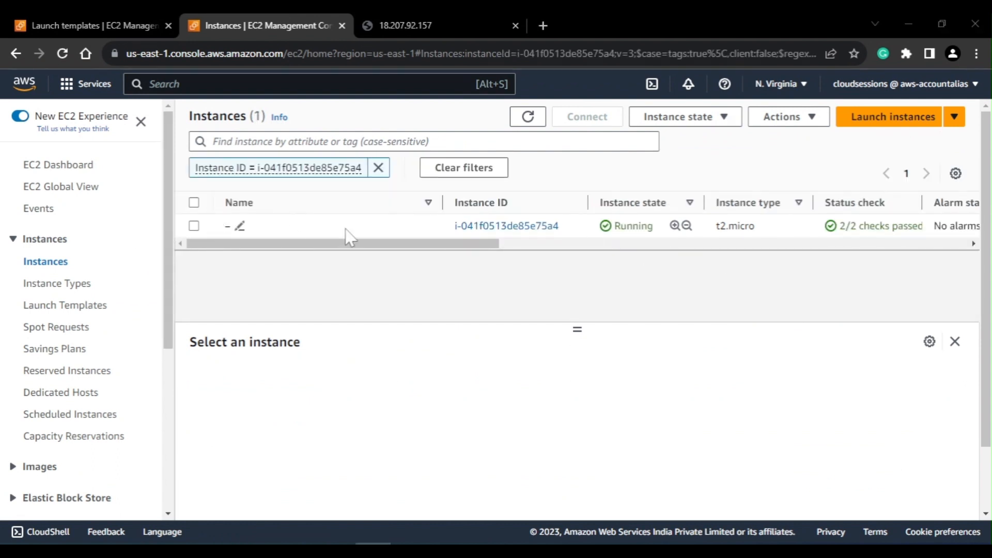
# Select the running t2.micro instance and start creating a launch template from it.
pyautogui.click(194, 227)
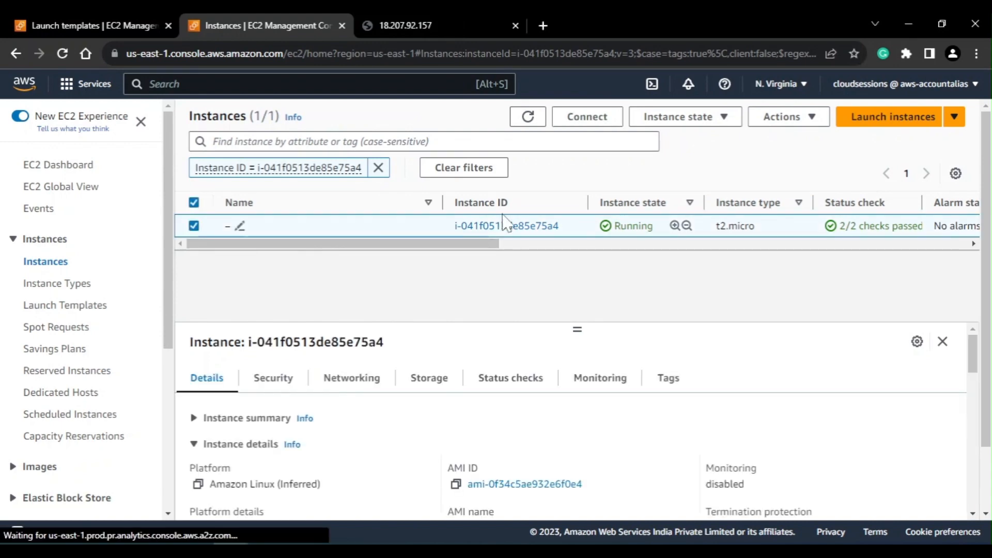
pyautogui.click(802, 118)
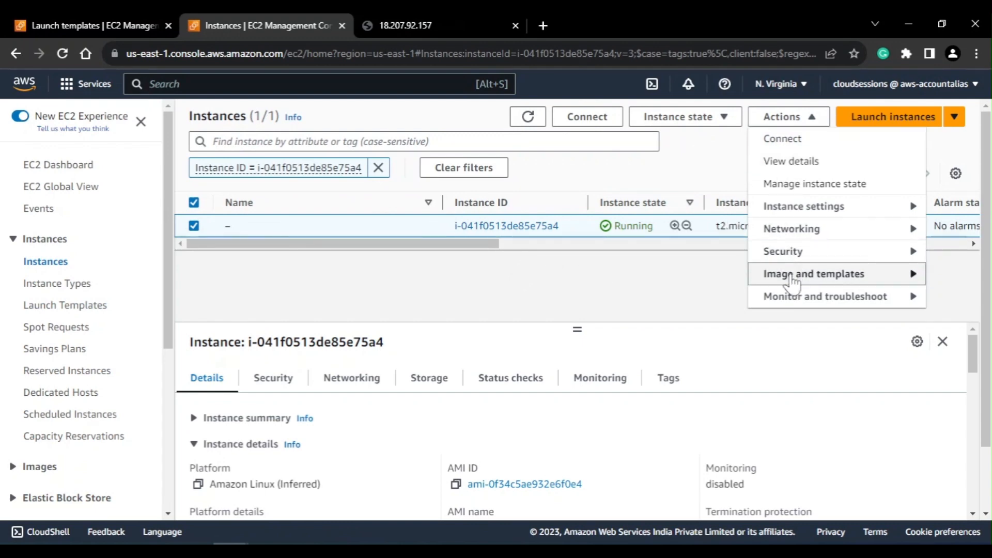
pyautogui.moveTo(790, 282)
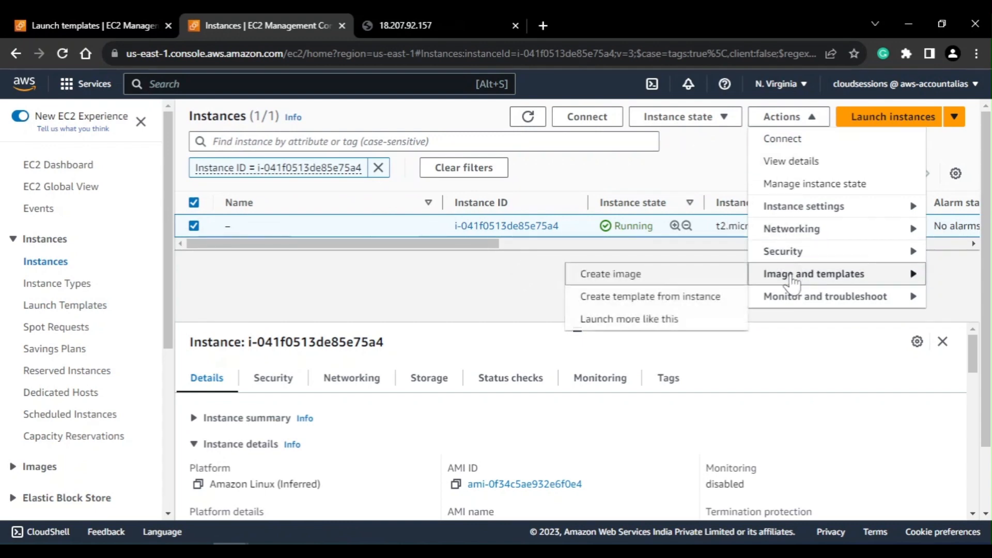
pyautogui.click(613, 297)
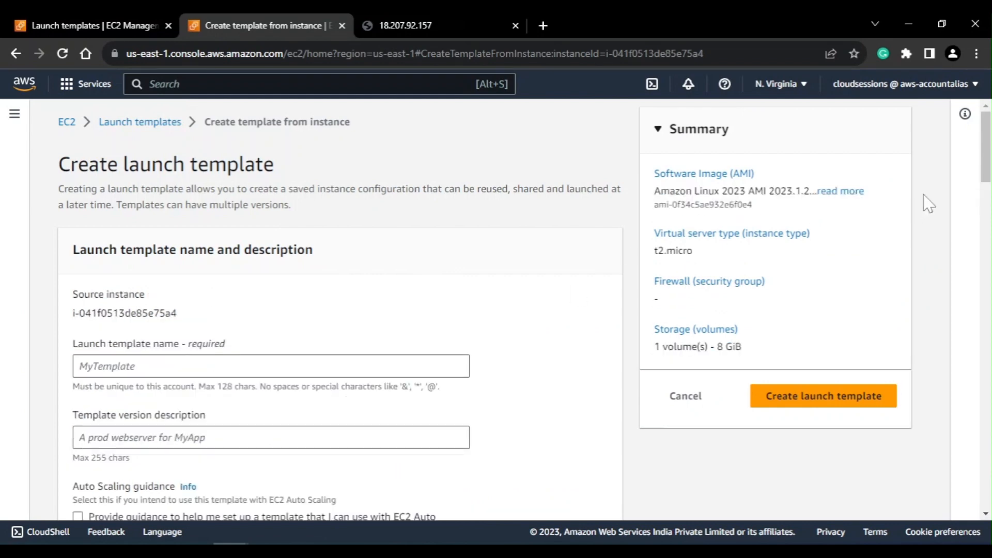
# Review the template form's prefilled AMI, key pair, network, storage and advanced details copied from the source instance.
pyautogui.scroll(-8, 929, 196)
pyautogui.moveTo(988, 232); pyautogui.dragTo(991, 267)
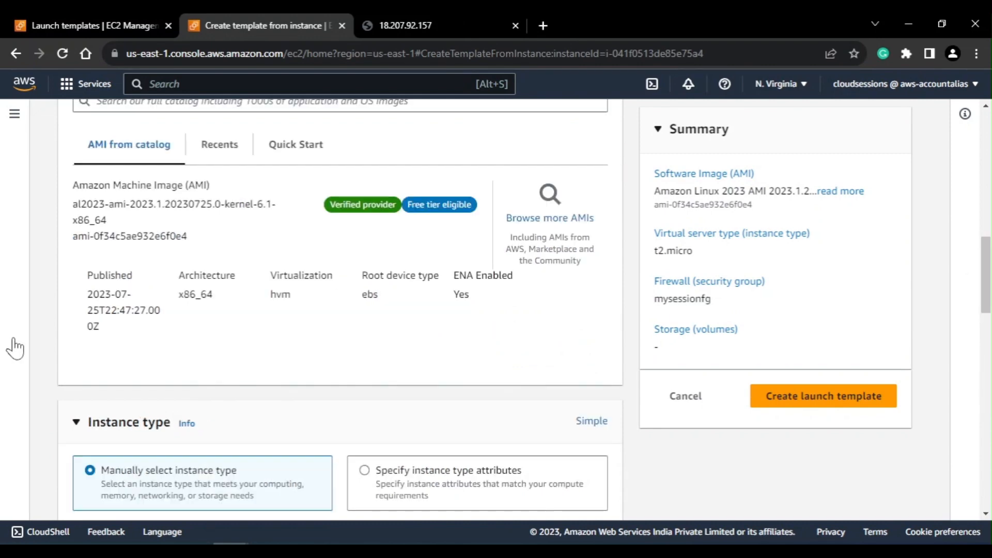
pyautogui.scroll(-8, 188, 327)
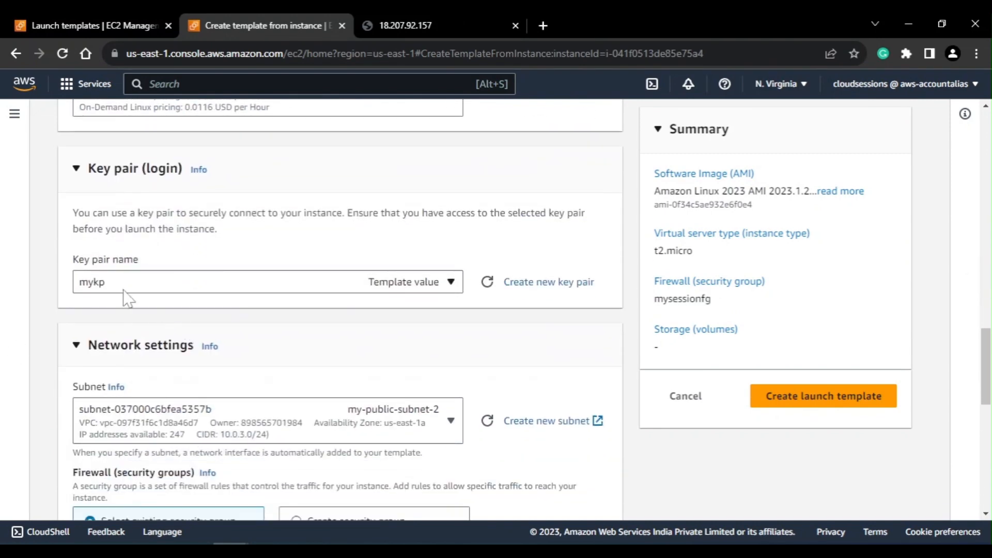
pyautogui.scroll(-10, 128, 298)
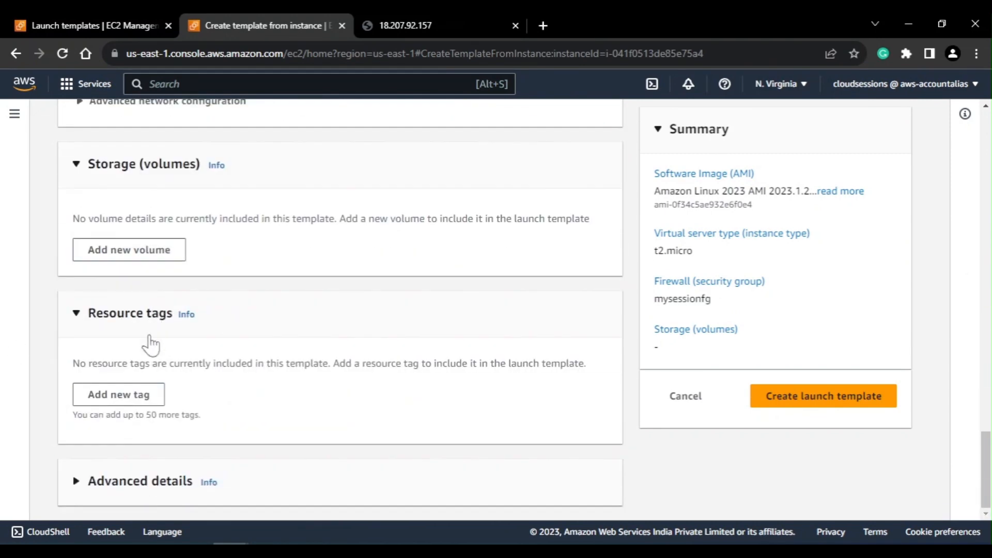
pyautogui.click(93, 485)
pyautogui.scroll(-10, 98, 485)
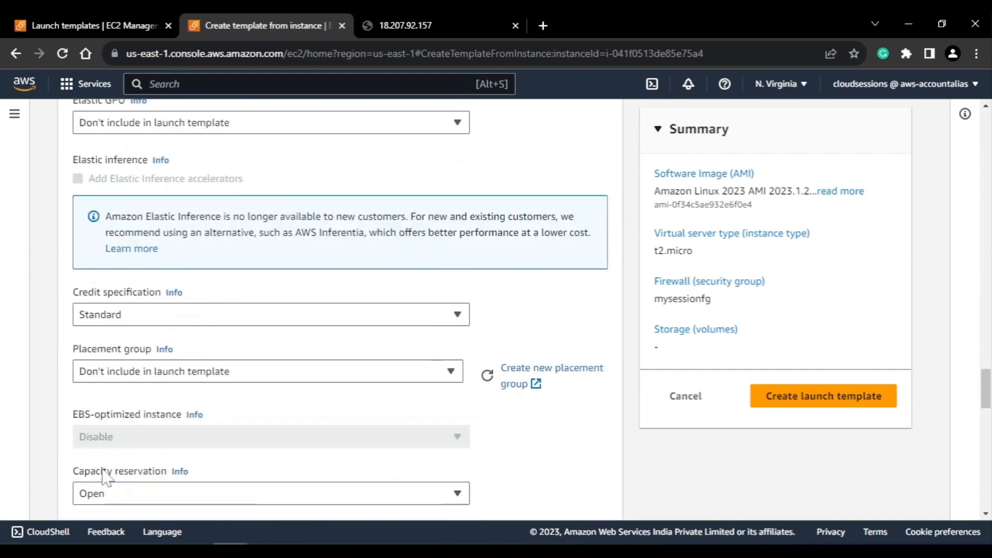
pyautogui.scroll(-15, 106, 475)
pyautogui.scroll(14, 109, 340)
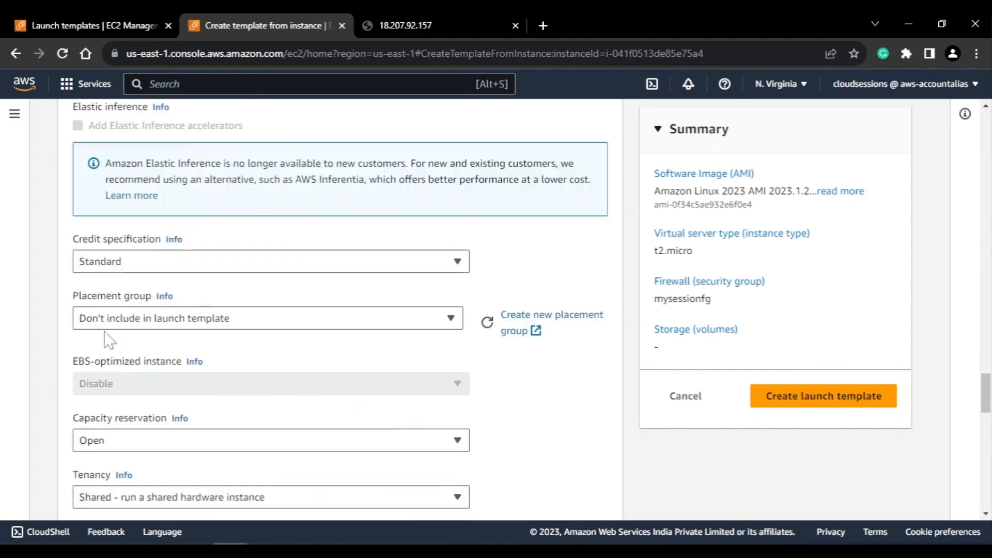
pyautogui.scroll(20, 109, 340)
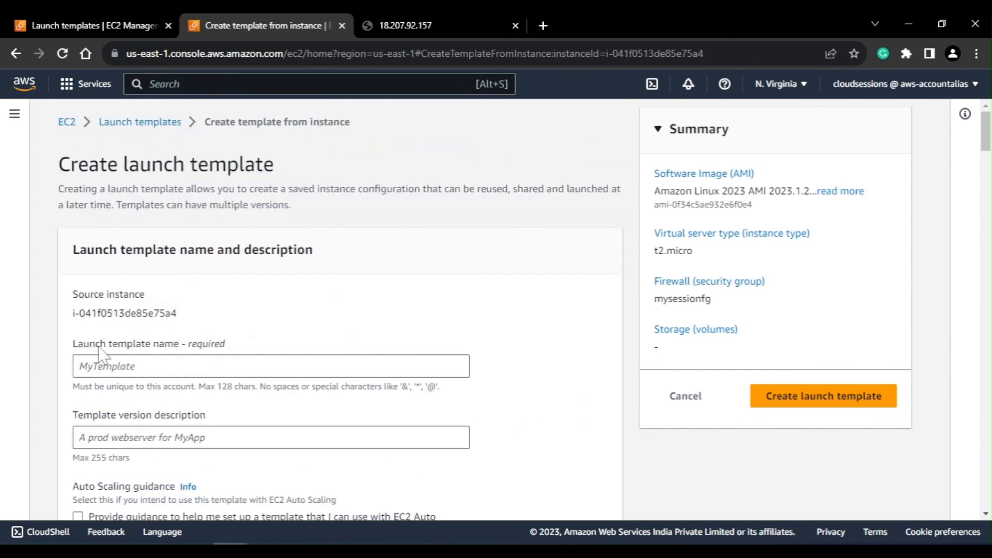
# Name the launch template myinstancetemplate and enter the same text as its version description.
pyautogui.click(104, 364)
pyautogui.write('my')
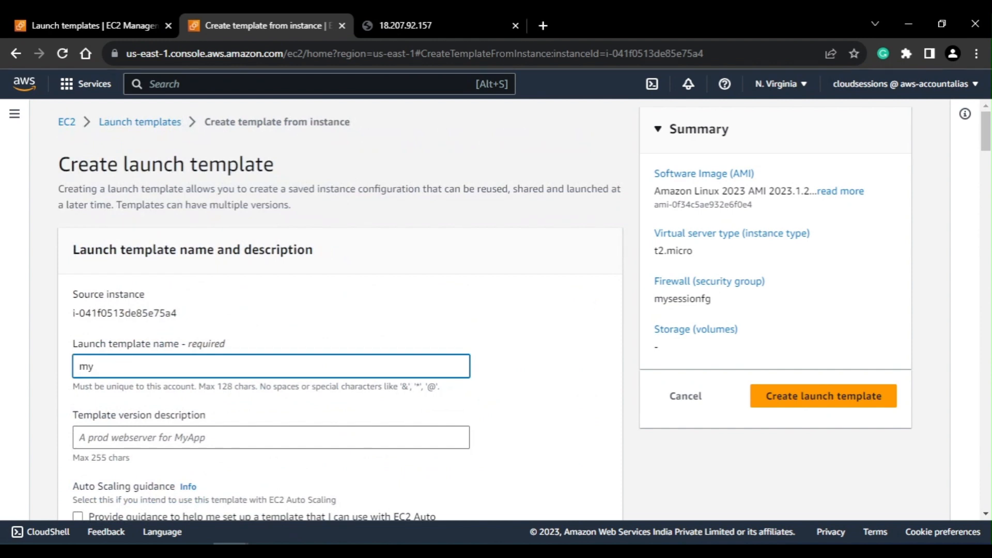
pyautogui.write('instancetemplate')
pyautogui.moveTo(174, 366); pyautogui.dragTo(77, 366)
pyautogui.hotkey('ctrl', 'c')
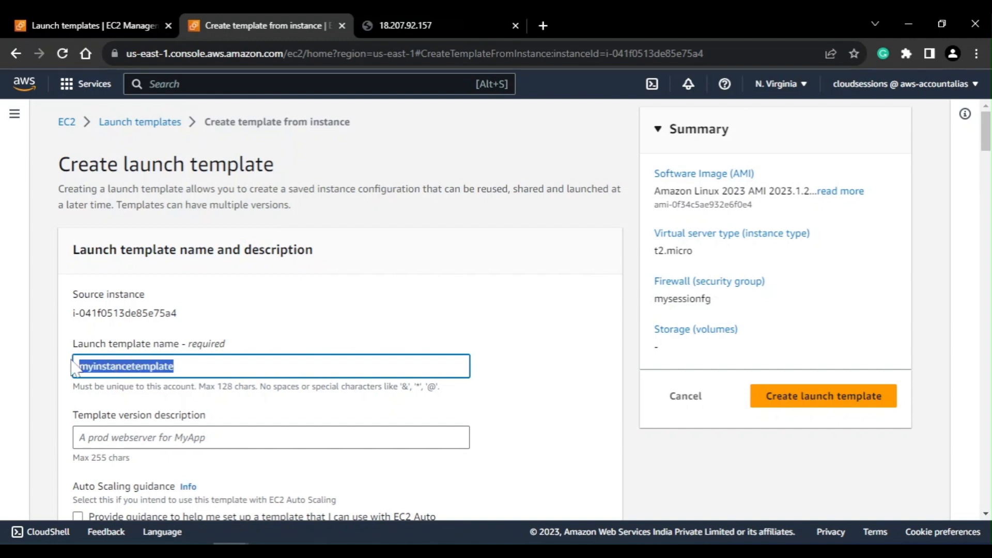
pyautogui.click(103, 437)
pyautogui.hotkey('ctrl', 'v')
# Create the launch template myinstancetemplate and open its details page.
pyautogui.scroll(-10, 145, 488)
pyautogui.scroll(-7, 536, 460)
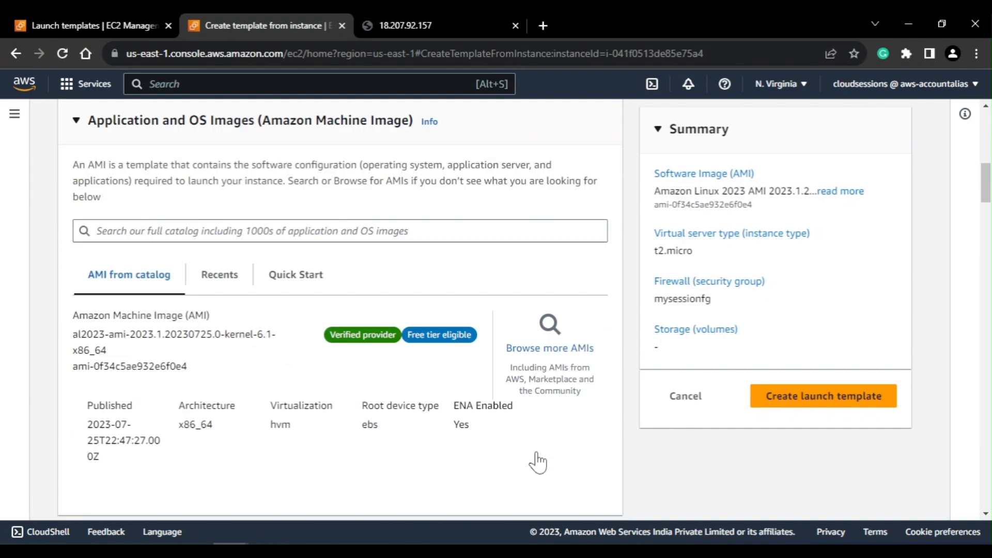
pyautogui.click(809, 397)
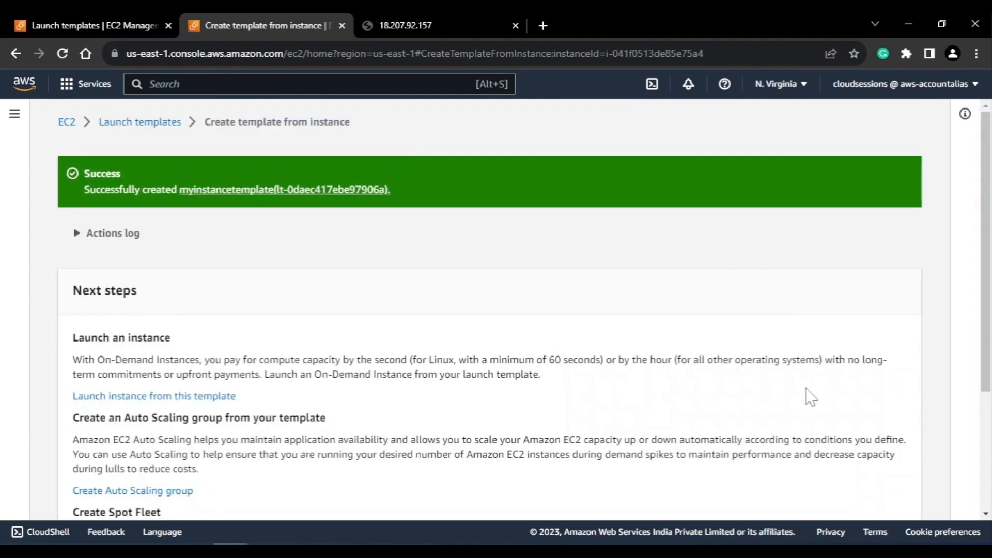
pyautogui.click(314, 191)
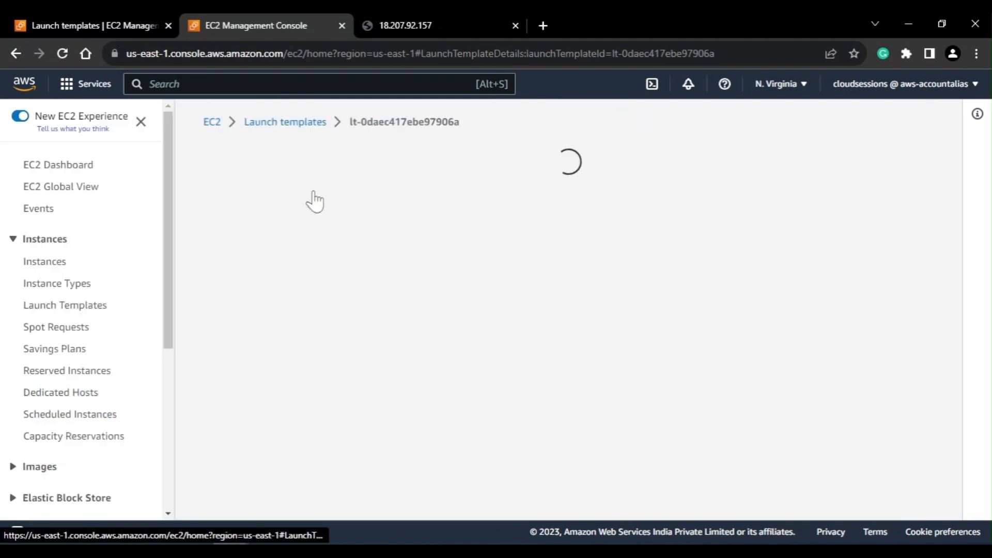